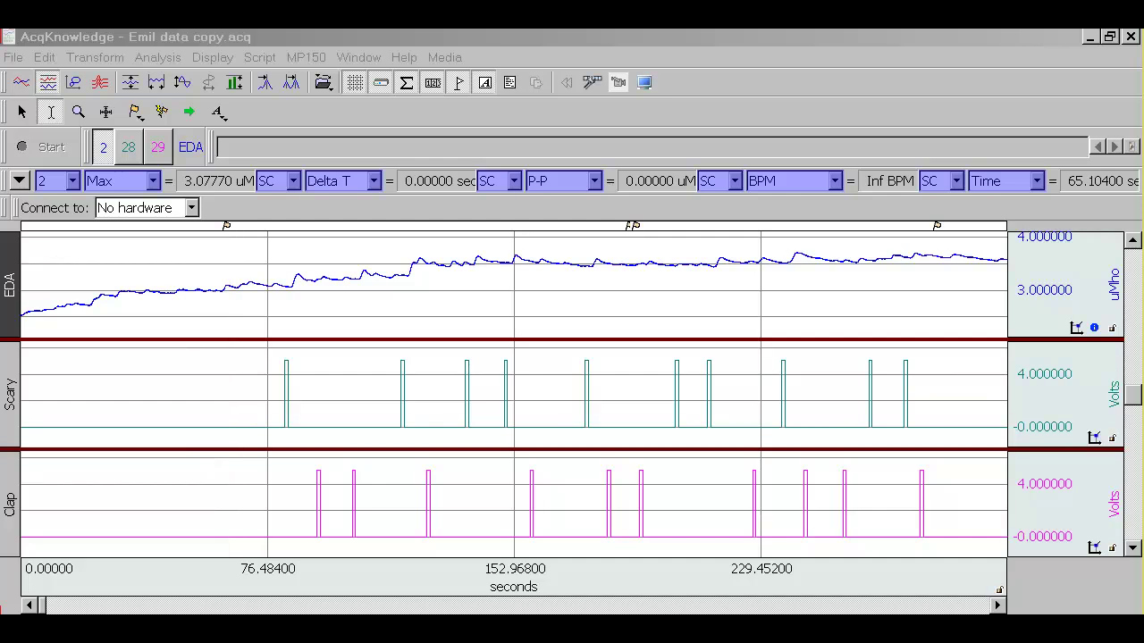
Convert digital lines D8–D15 into Stimulus Delivery event markers, accepting the default transition latency
left_click(221, 34)
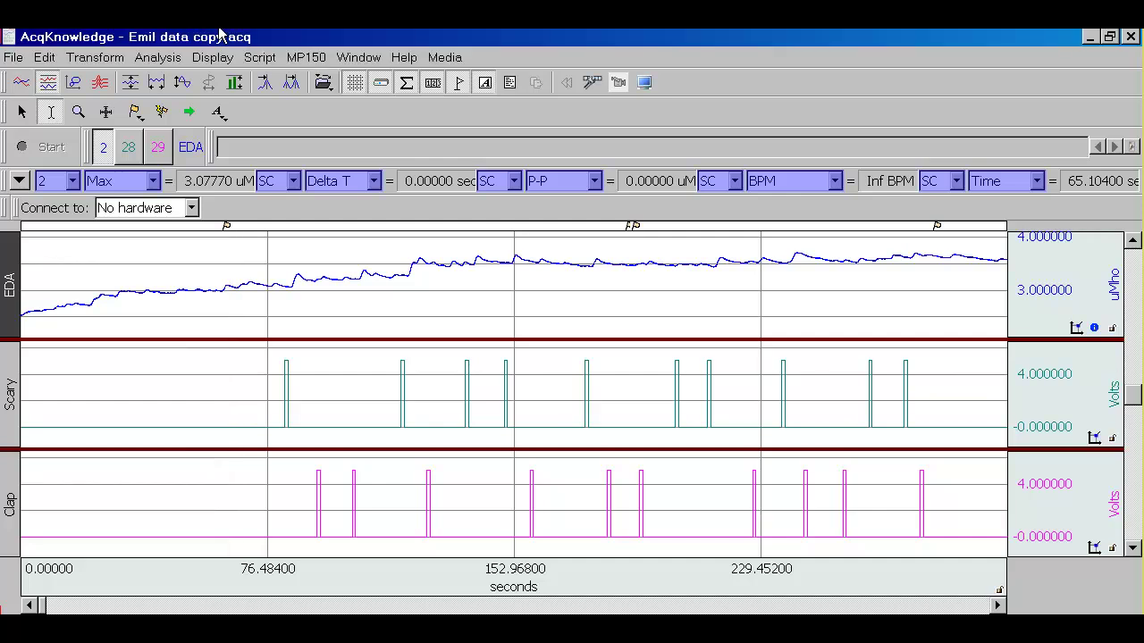
left_click(157, 58)
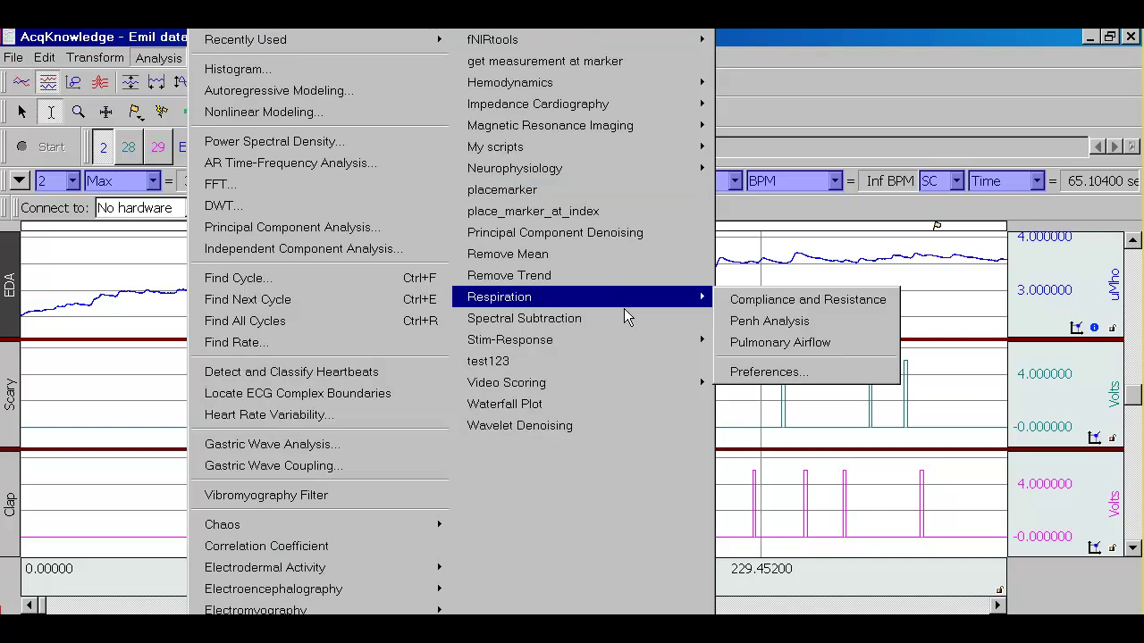
mouse_move(661, 340)
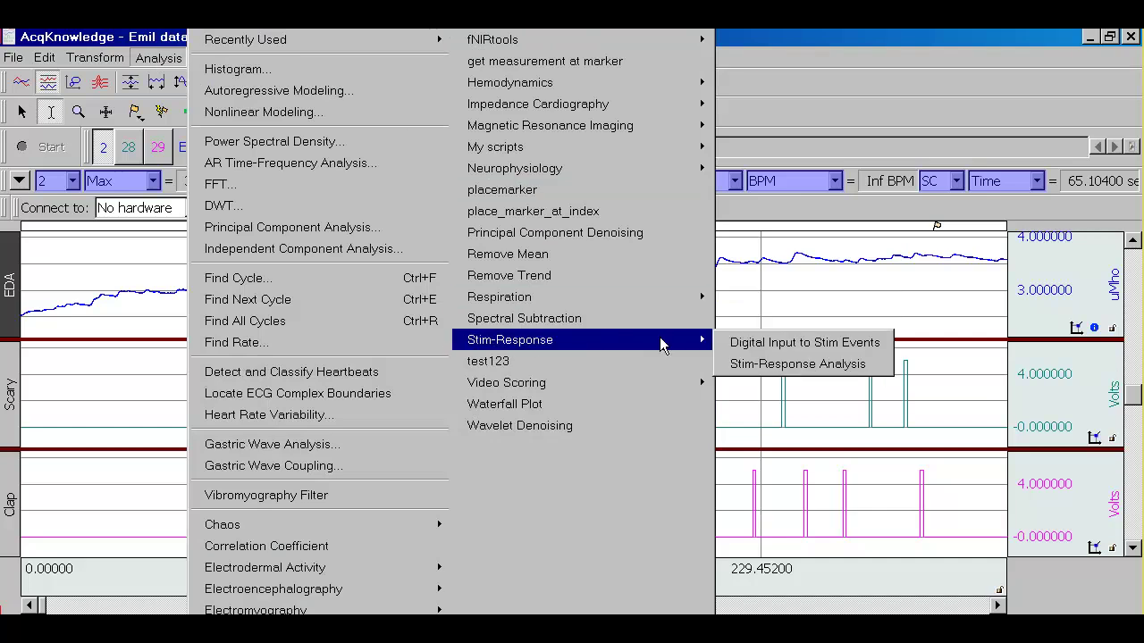
left_click(850, 345)
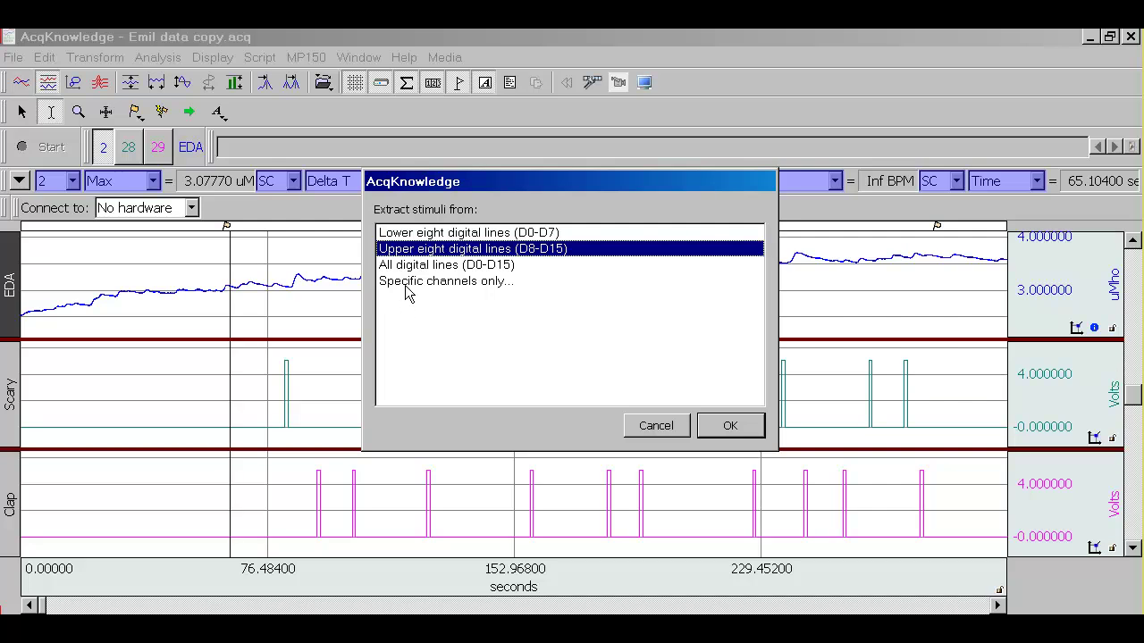
left_click(731, 425)
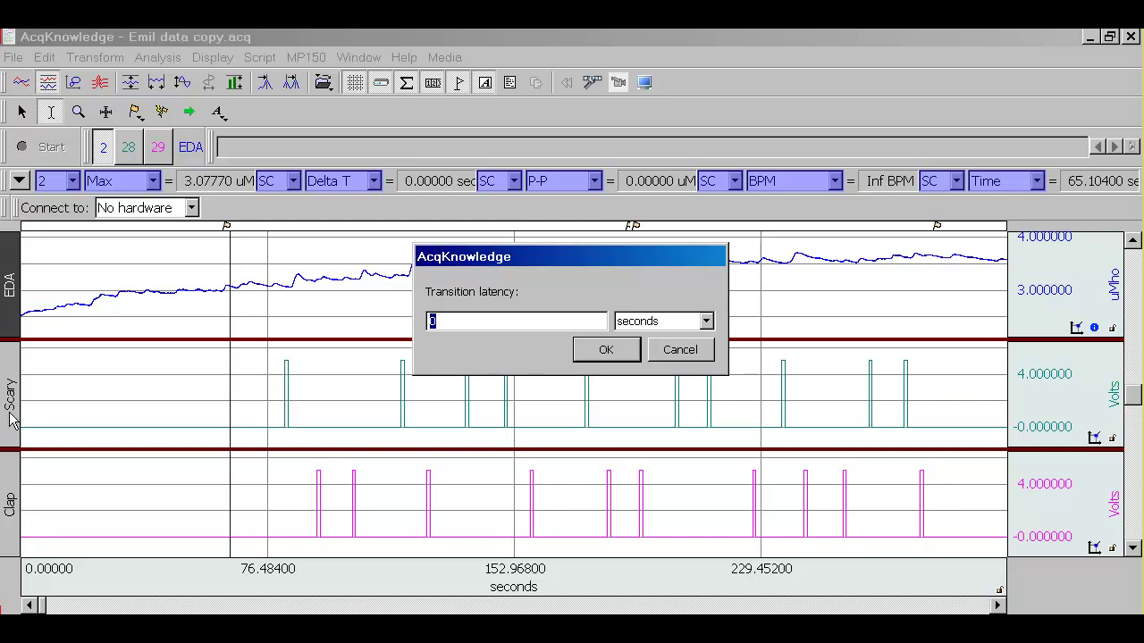
left_click(604, 351)
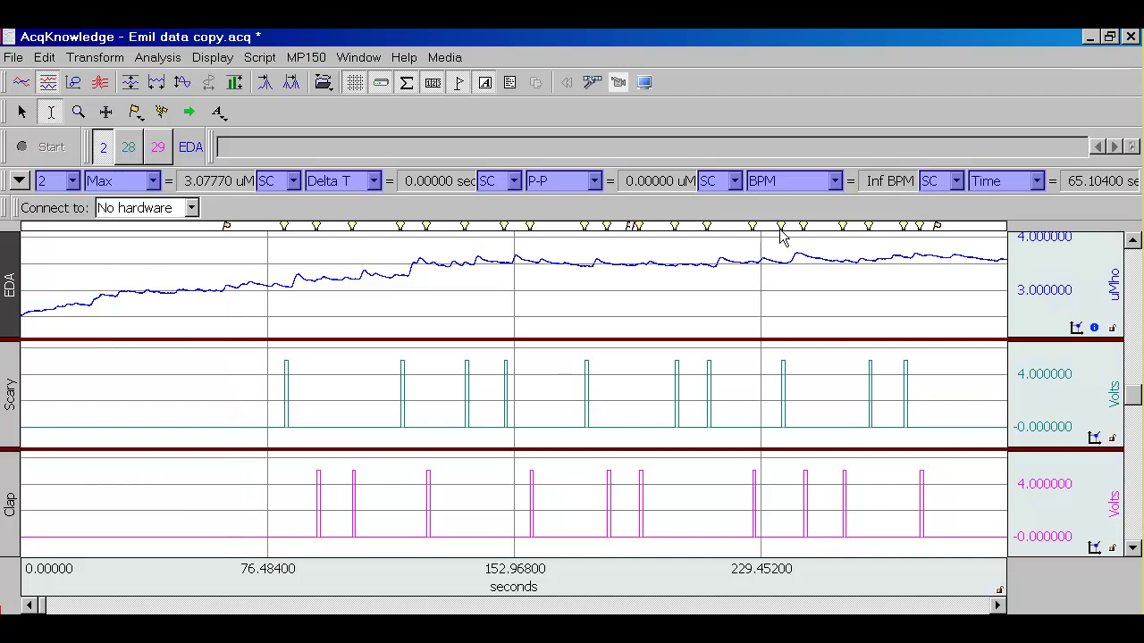
mouse_move(288, 233)
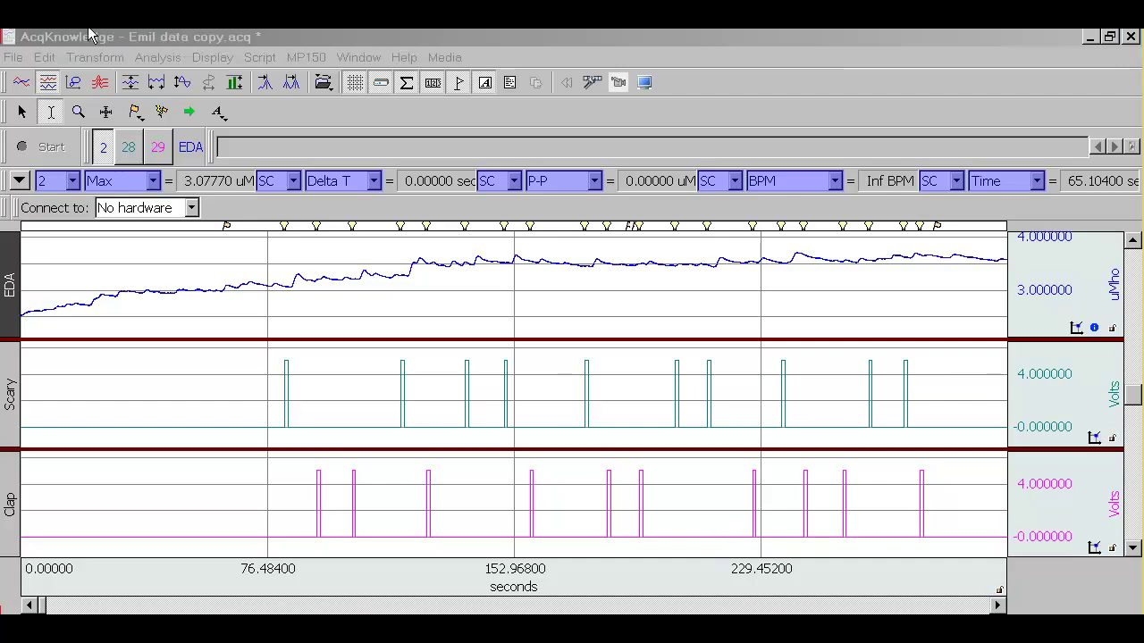
Review EDA preferences: 0.05 Hz High Pass Filter phasic EDA, 0.02 umho SCR threshold, 10% rejection
left_click(179, 36)
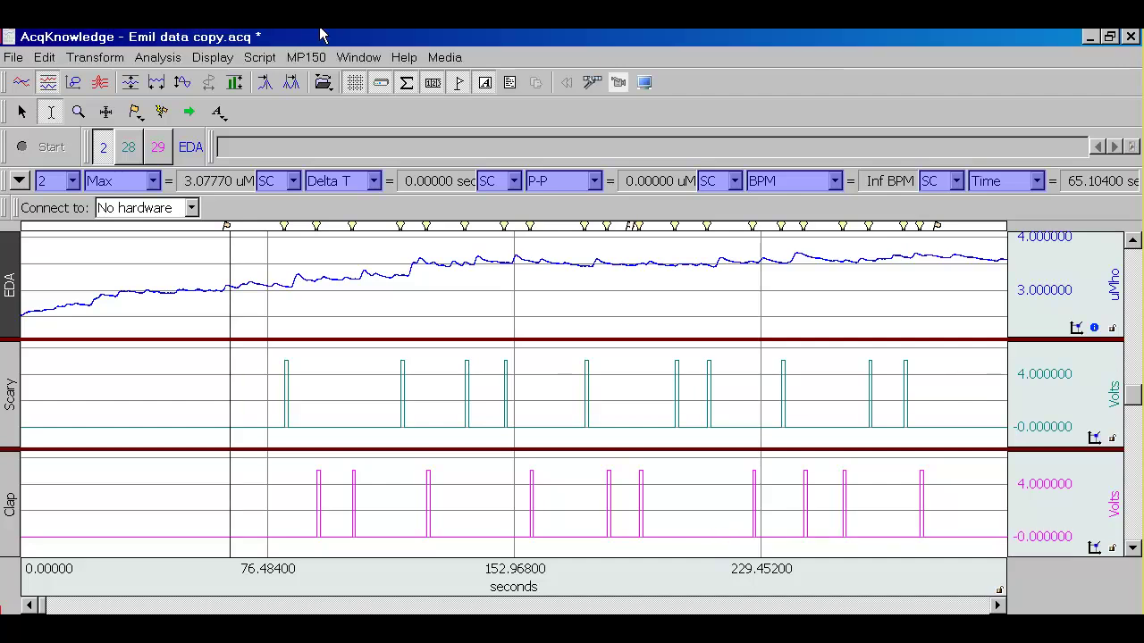
left_click(159, 57)
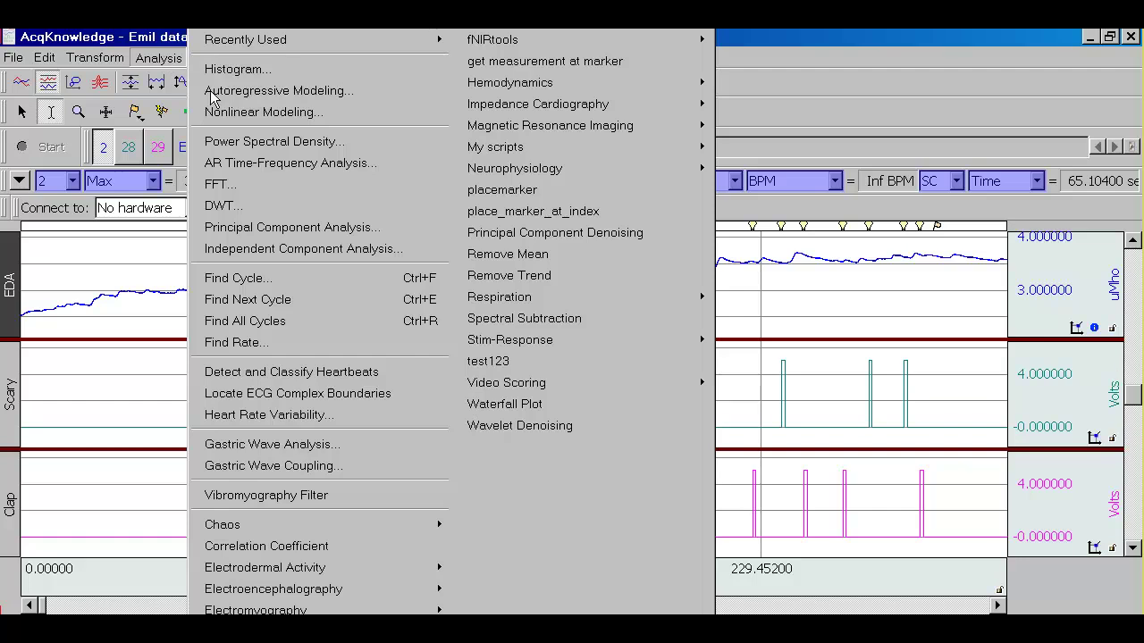
mouse_move(338, 567)
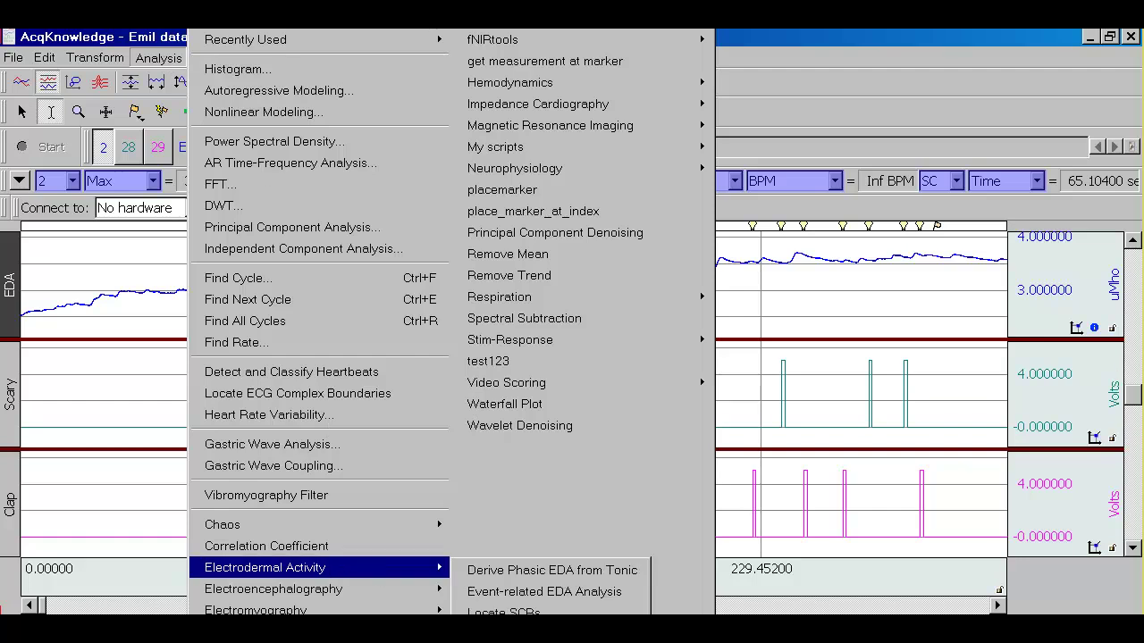
left_click(493, 611)
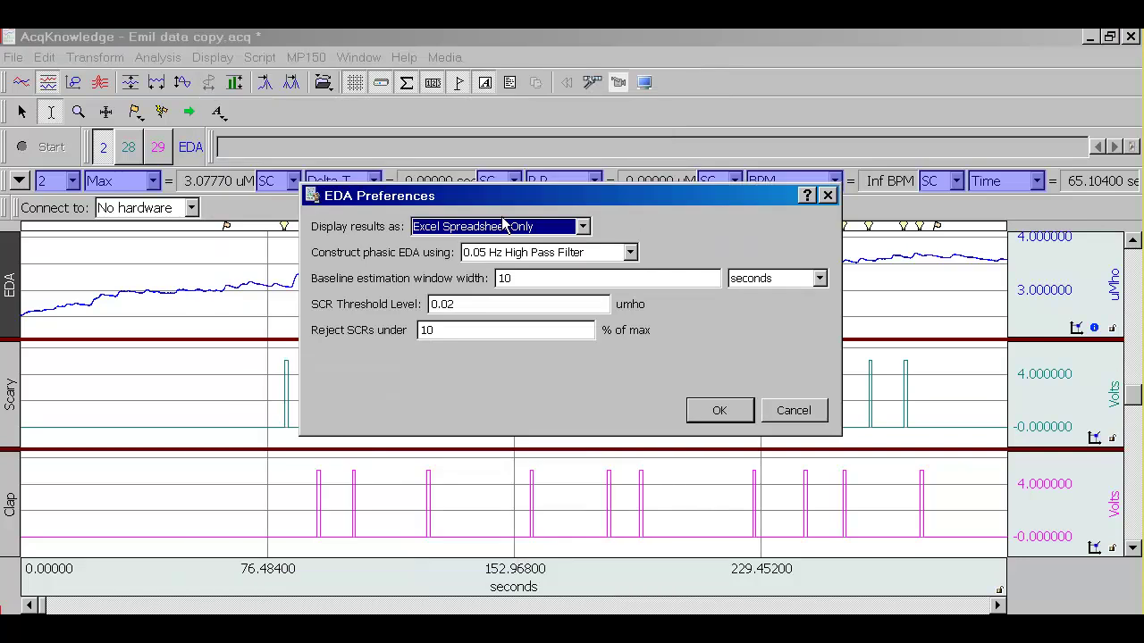
left_click(630, 253)
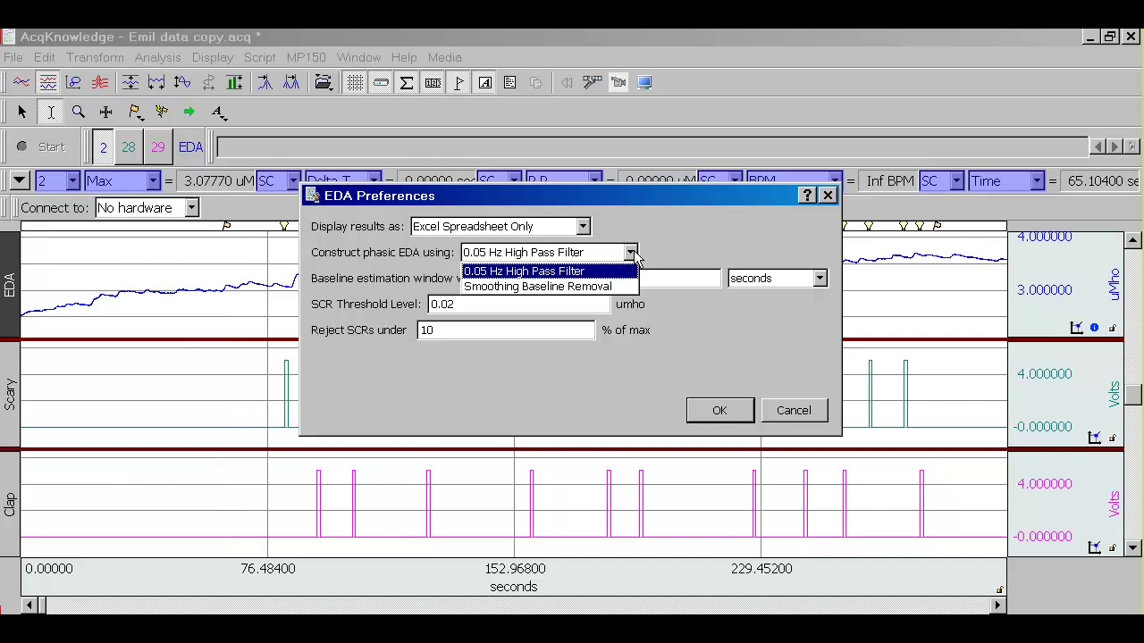
left_click(631, 254)
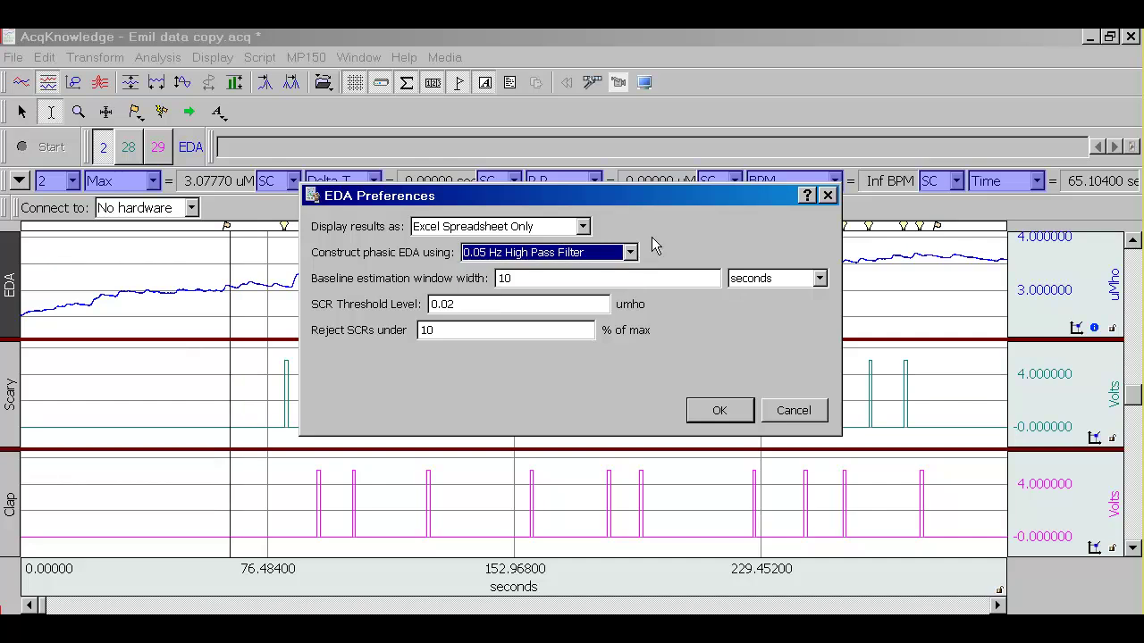
left_click(470, 304)
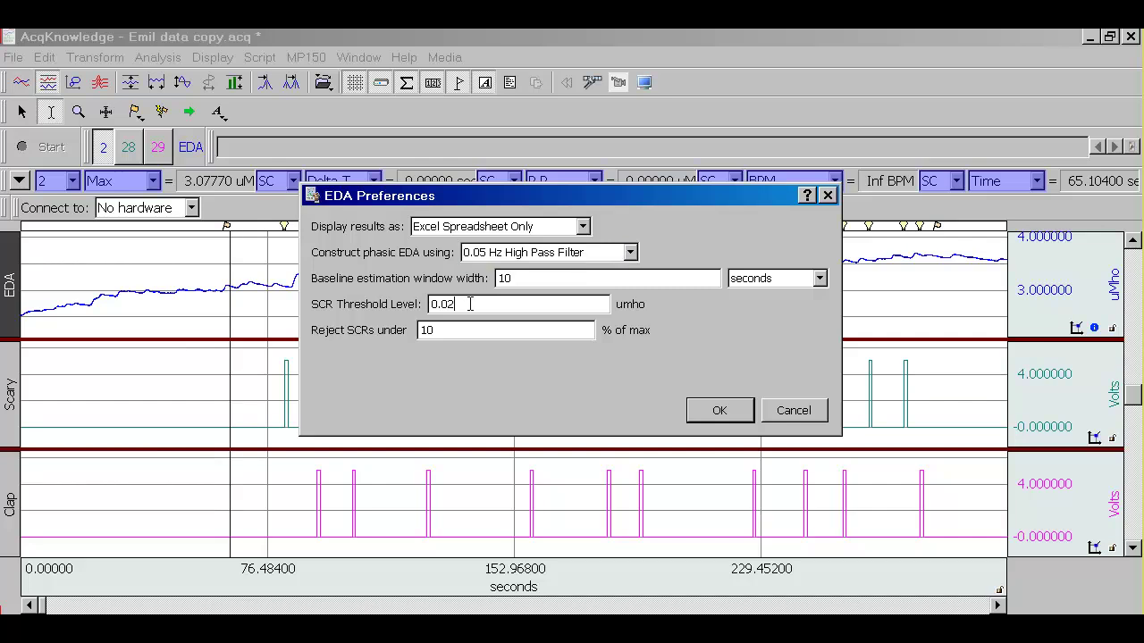
left_click(459, 333)
Accept the EDA preferences and start Event-related EDA Analysis on CH2 EDA with Stimulus Delivery events
left_click(720, 411)
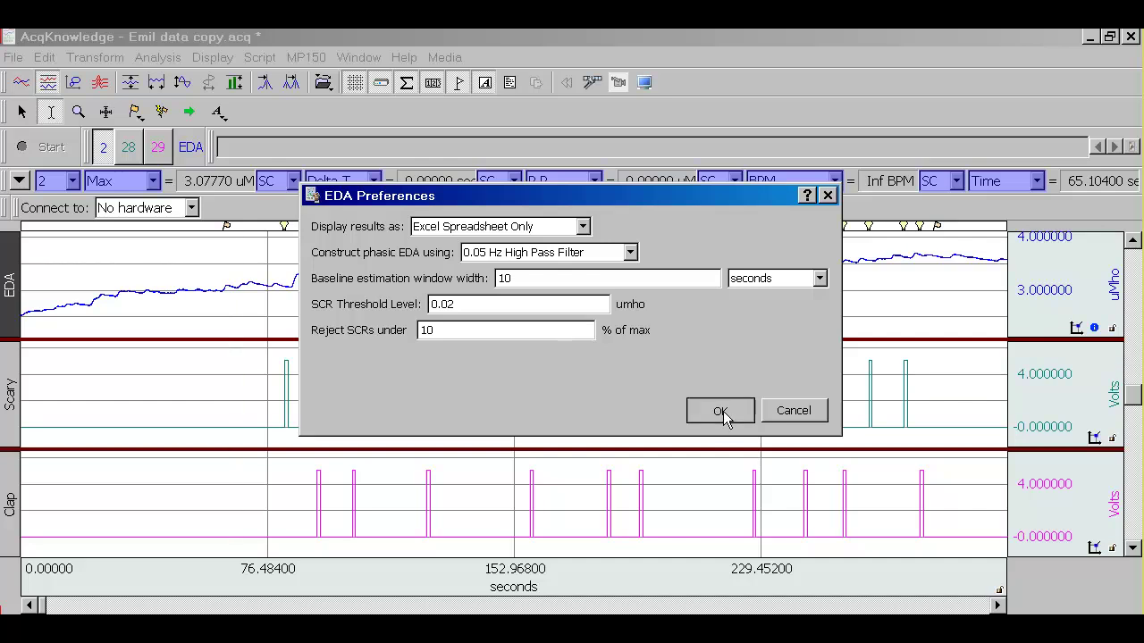
left_click(159, 57)
mouse_move(383, 569)
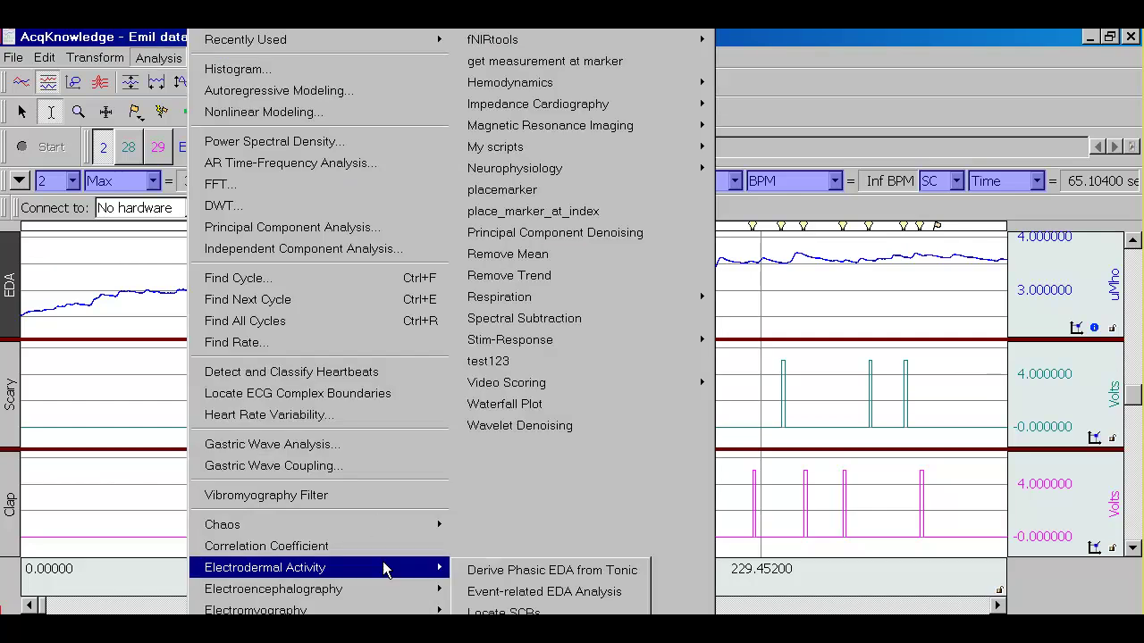
left_click(575, 589)
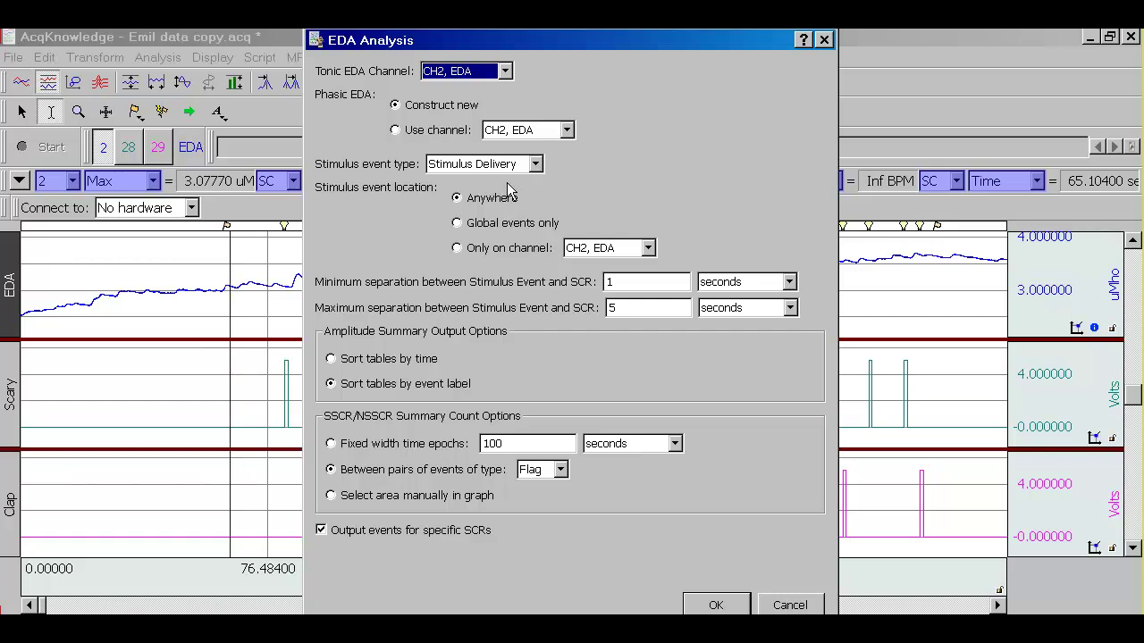
Check the 1 s minimum and 5 s maximum stimulus-to-SCR separation, then run the analysis
left_click(632, 281)
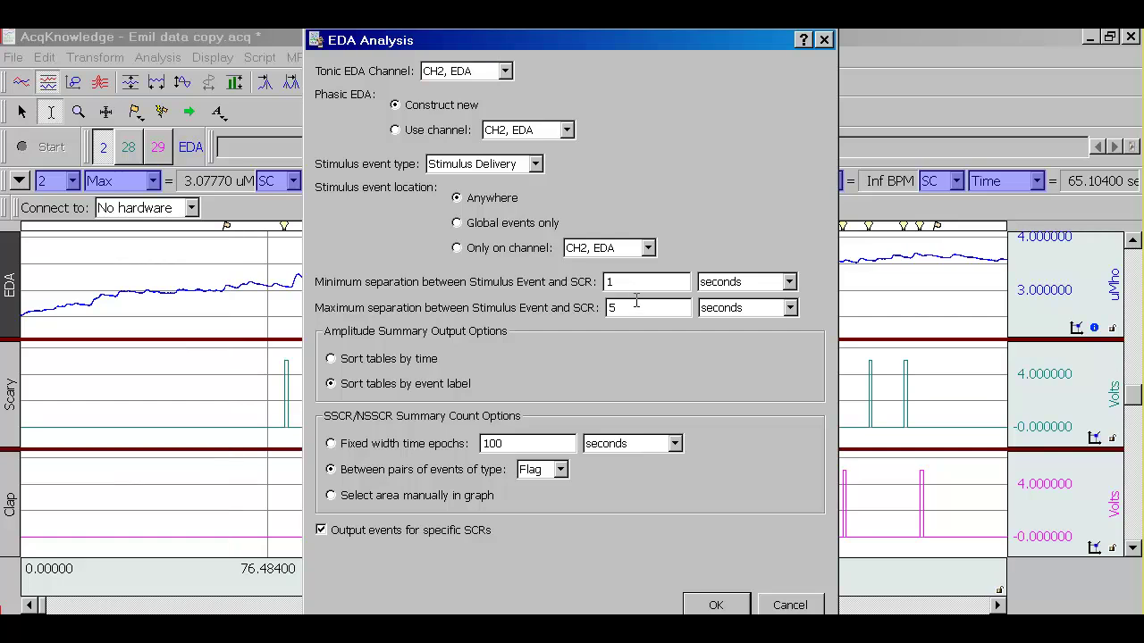
left_click(637, 302)
left_click(631, 282)
left_click(638, 309)
left_click(629, 281)
left_click(718, 605)
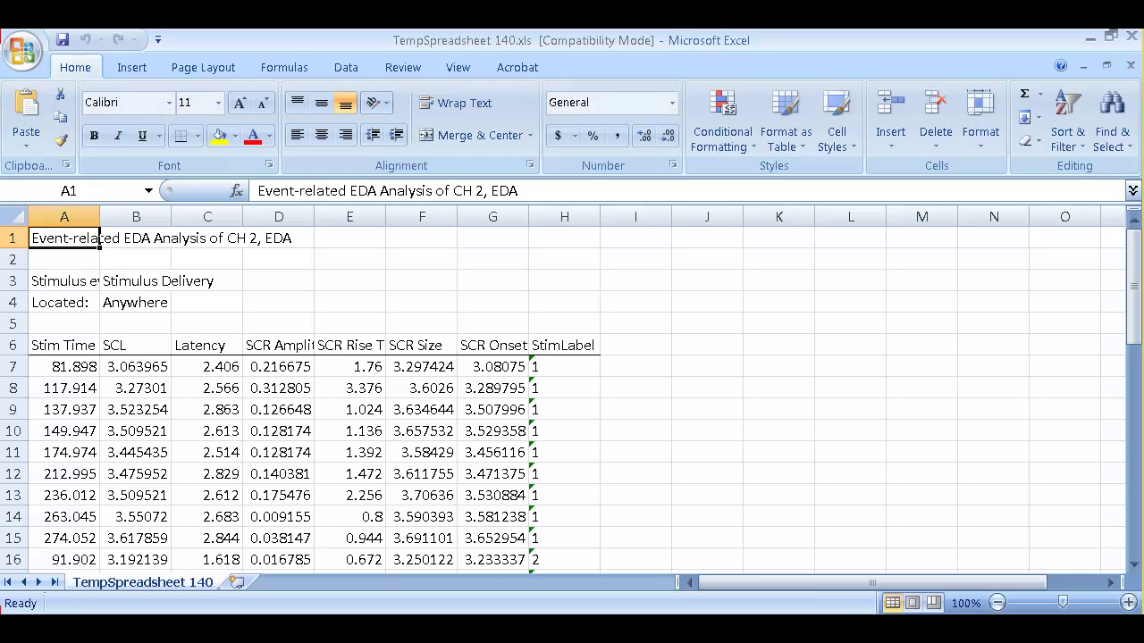
Back in AcqKnowledge, zoom into about 60–72 s of the EDA trace and autoscale waveforms
key("alt+Tab")
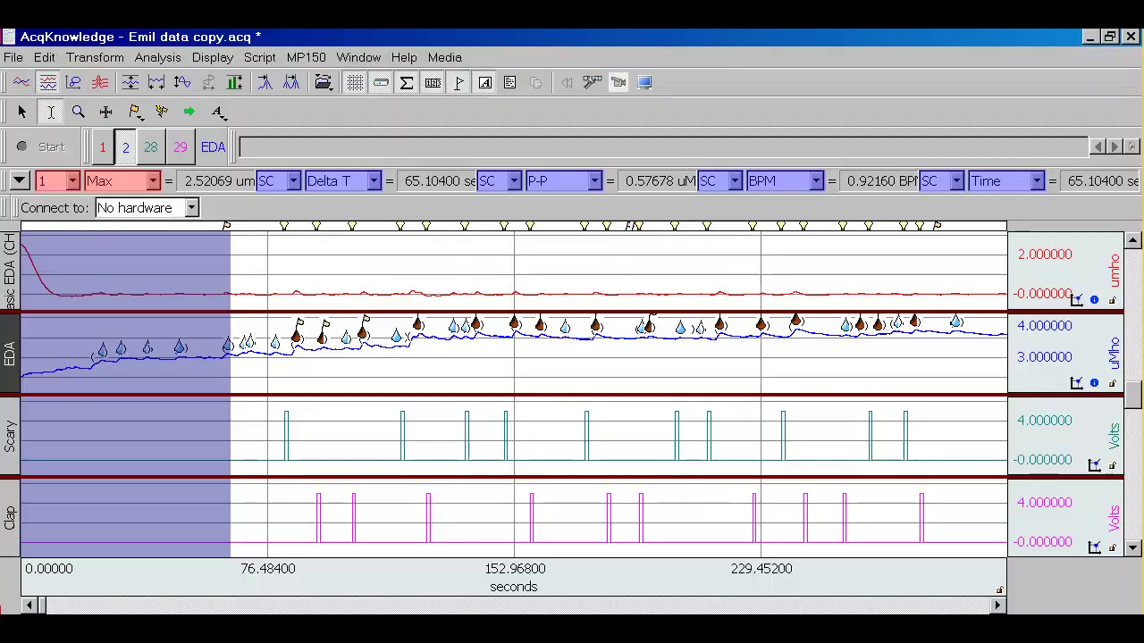
left_click(77, 110)
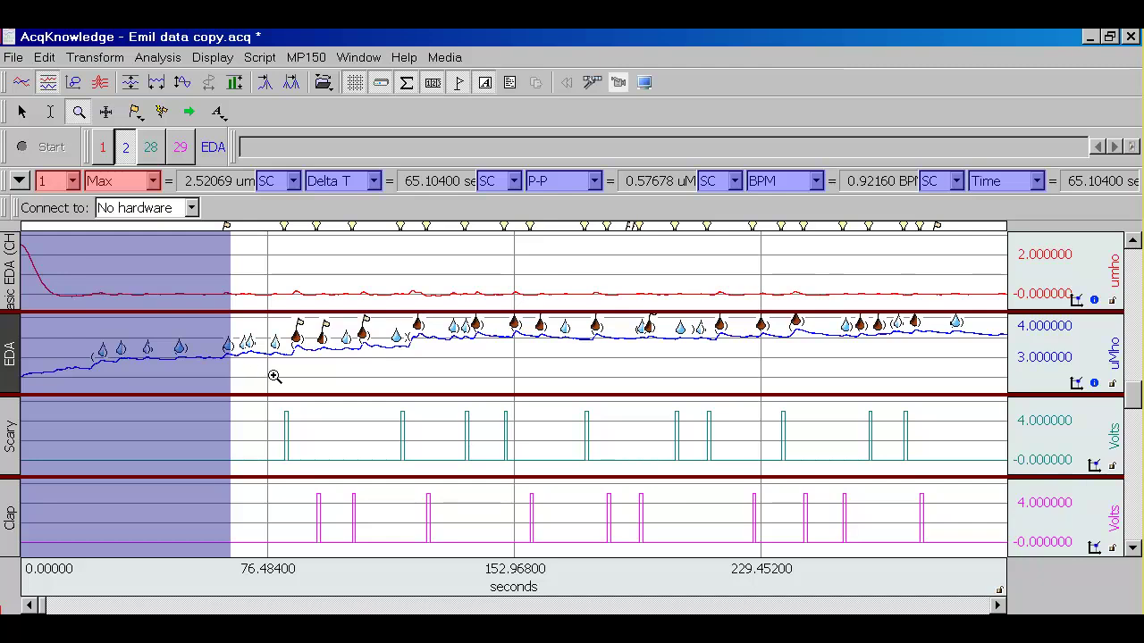
left_click_drag(245, 375, 206, 317)
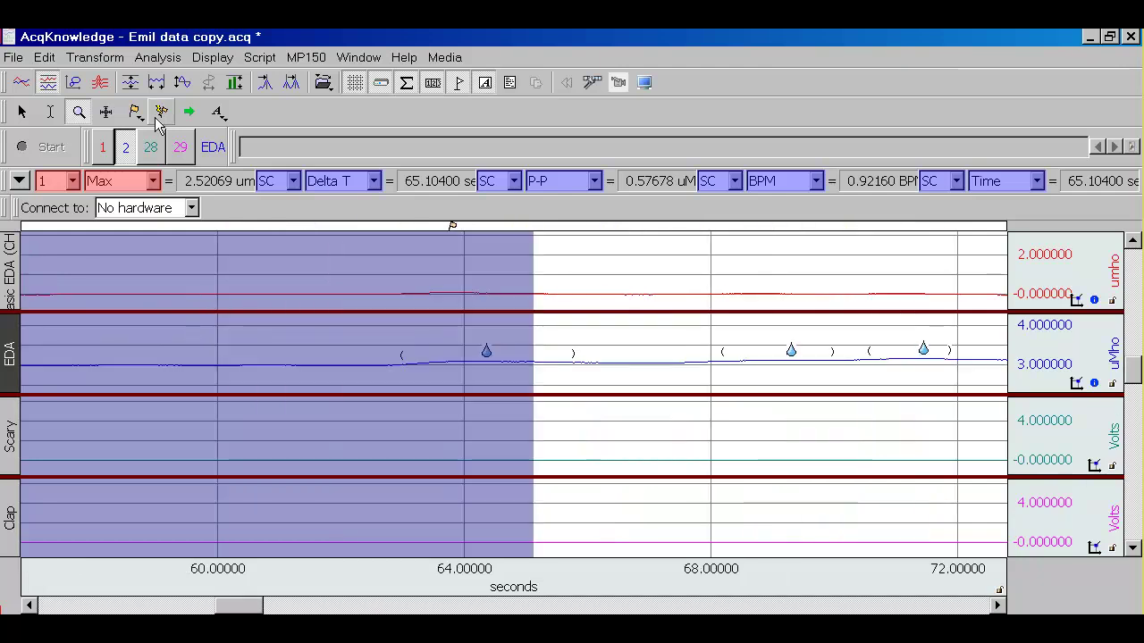
left_click(210, 58)
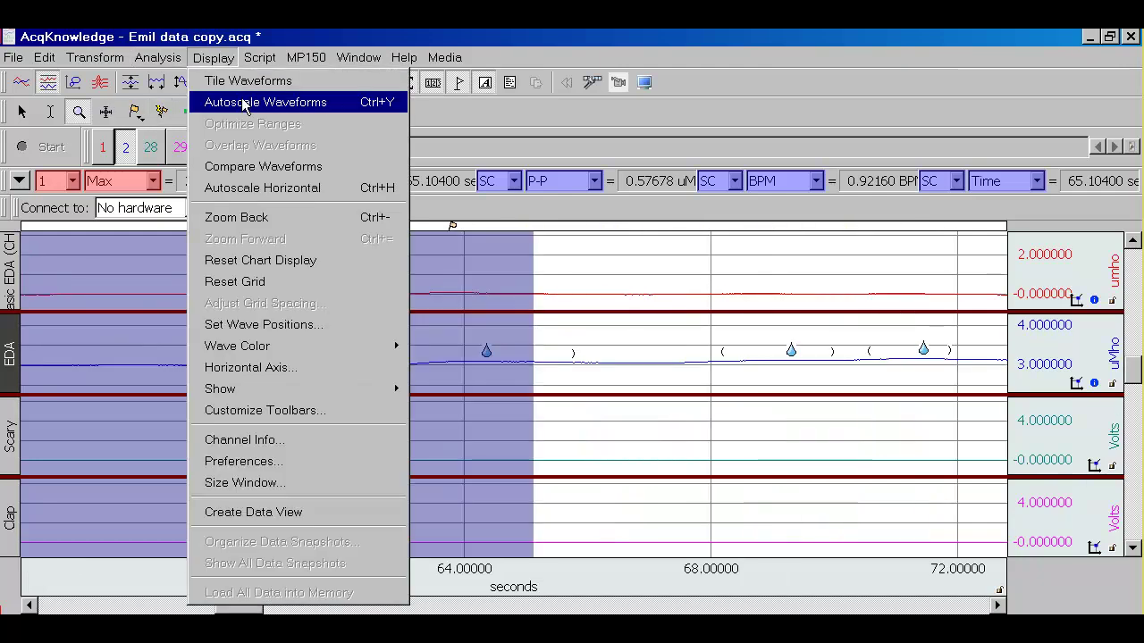
left_click(214, 102)
Place the cursor on the EDA trace at the SCR marker near 64.37 s
left_click(51, 111)
left_click(402, 359)
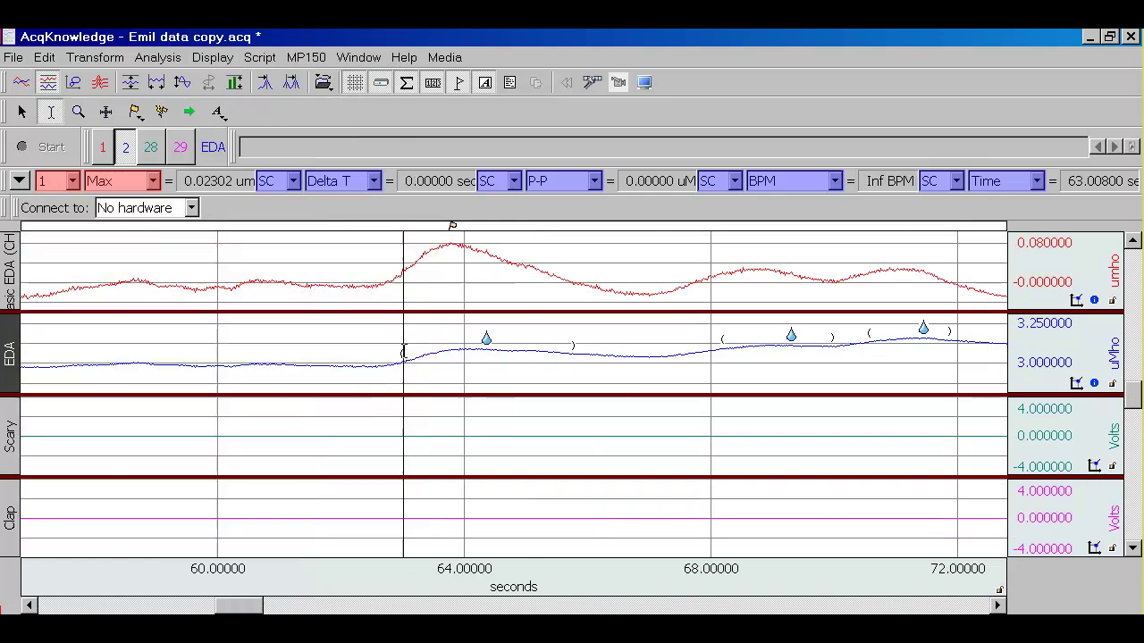
left_click(486, 339)
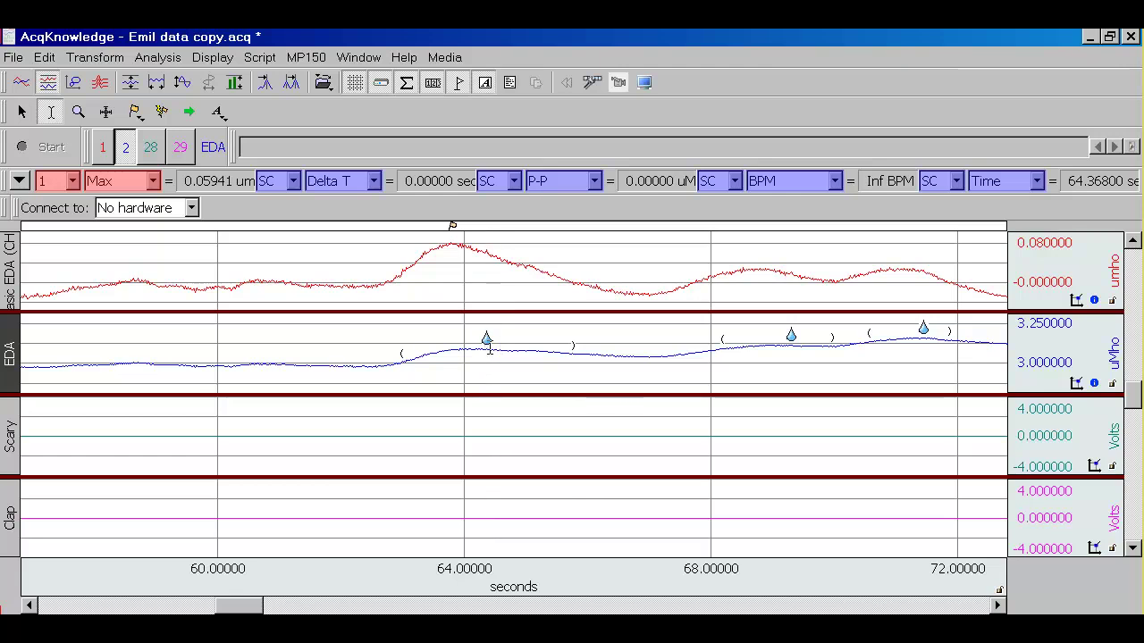
mouse_move(491, 352)
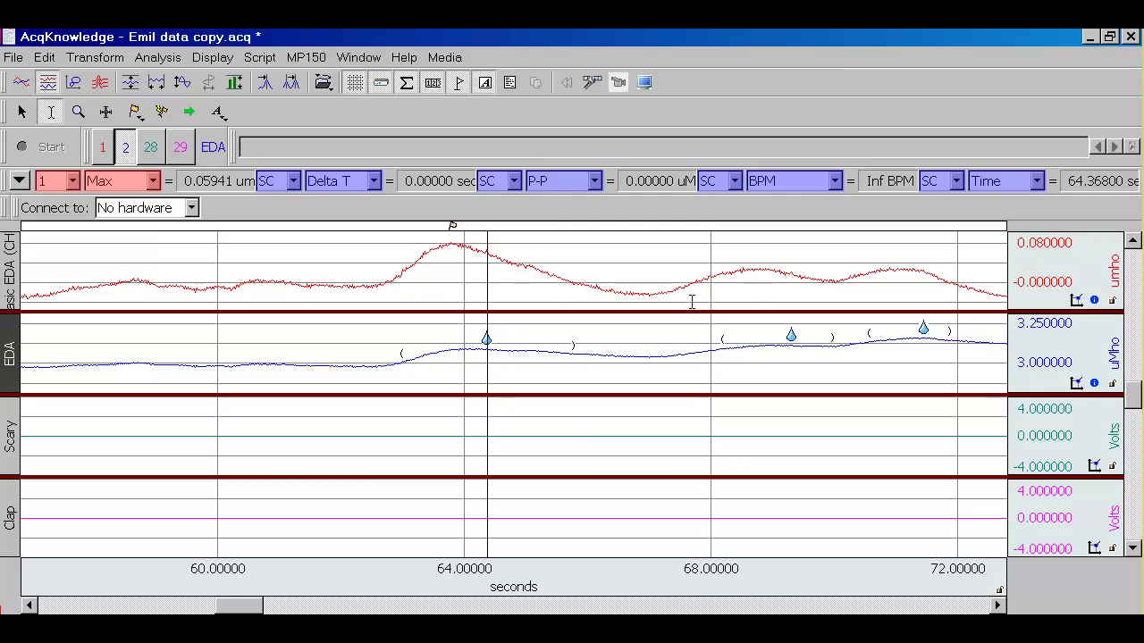
Page forward to 90–104 s, autoscale waveforms, and shift the EDA trace down to show its marker
left_click(902, 608)
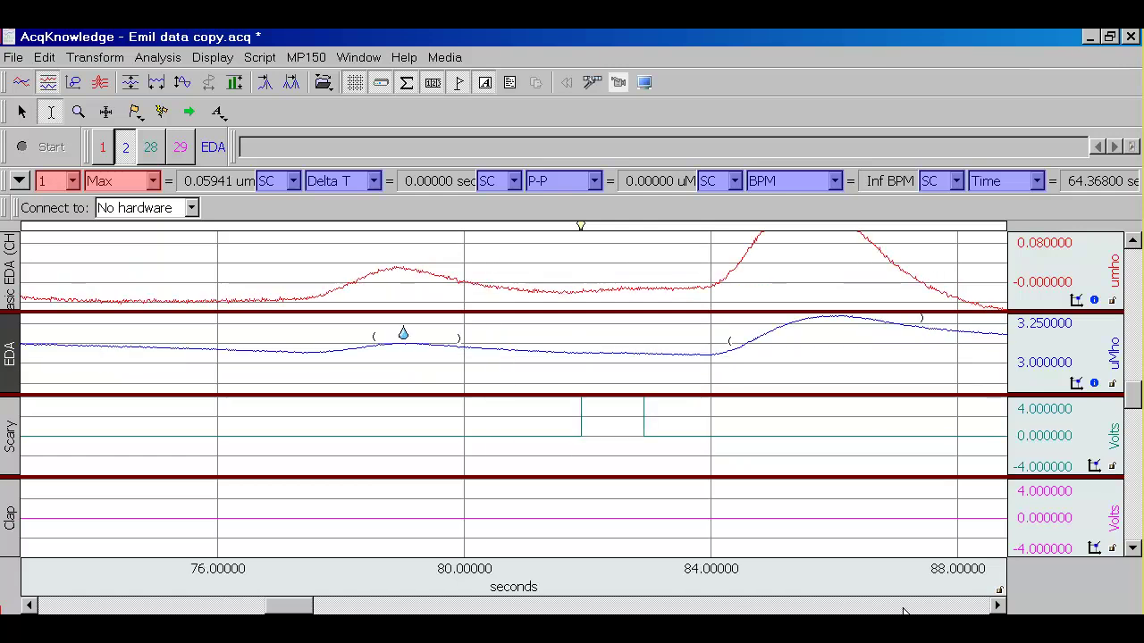
left_click(903, 607)
left_click(213, 57)
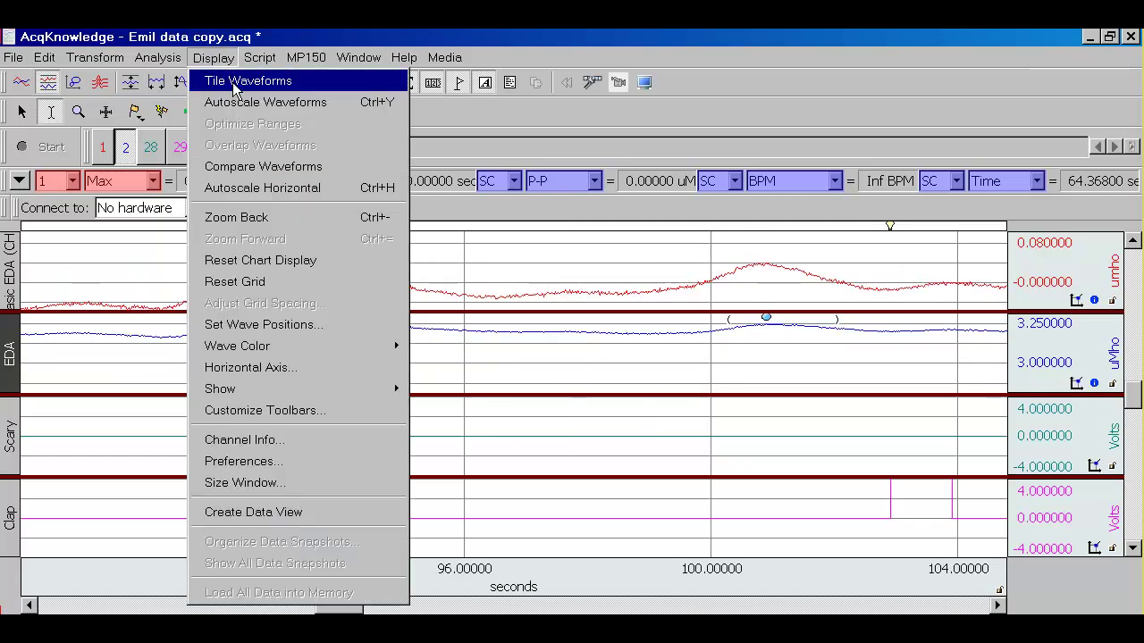
left_click(251, 103)
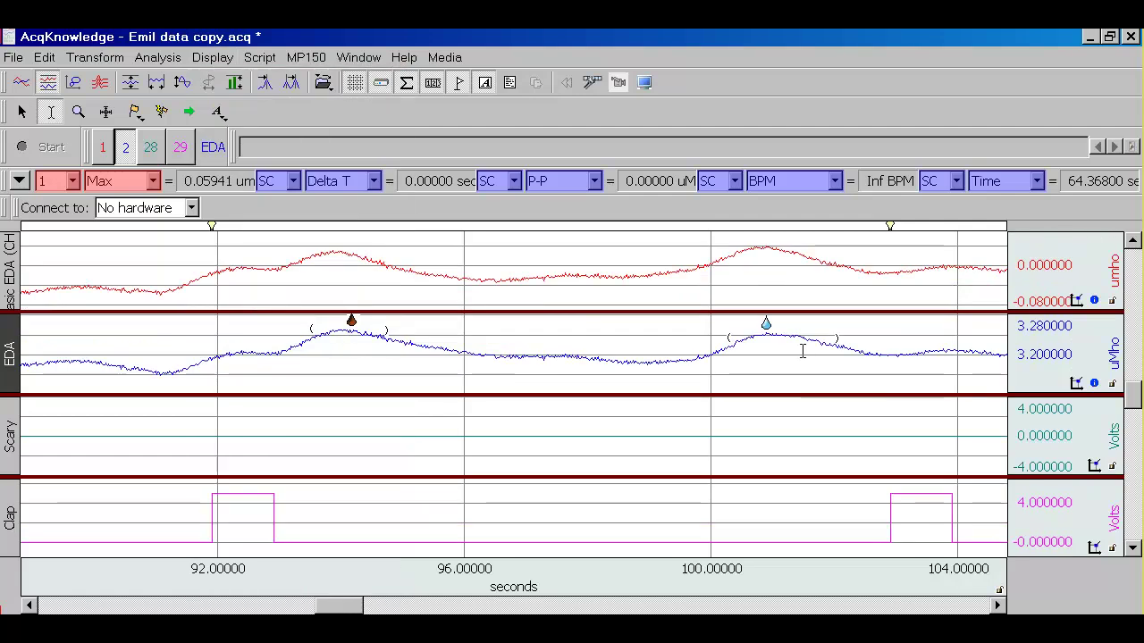
left_click(1133, 243)
left_click(1133, 243)
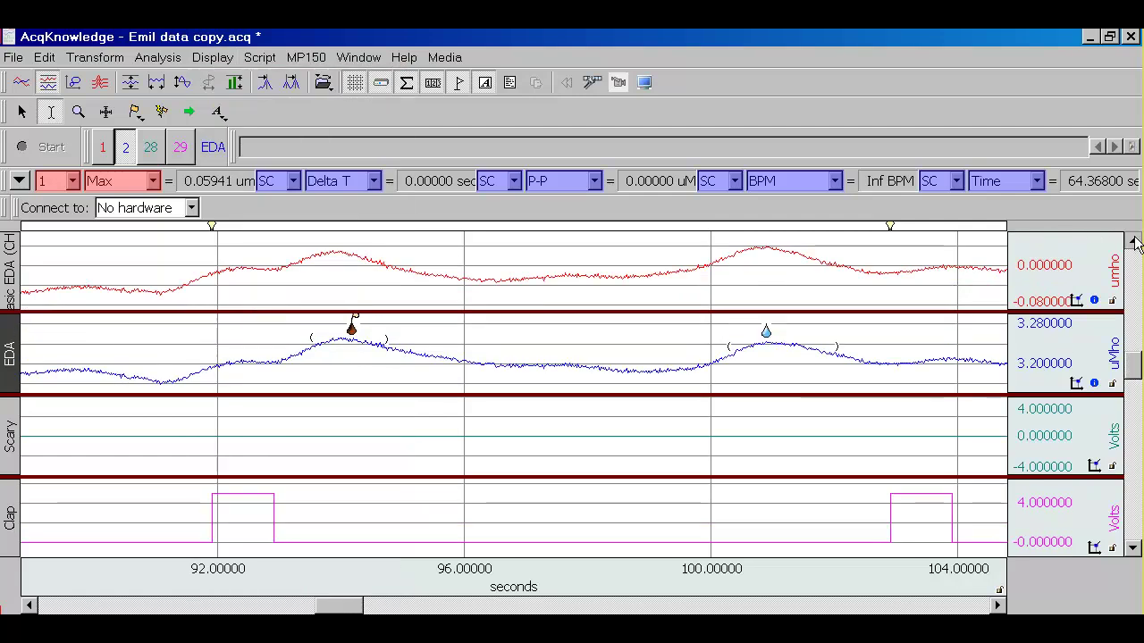
left_click(1133, 243)
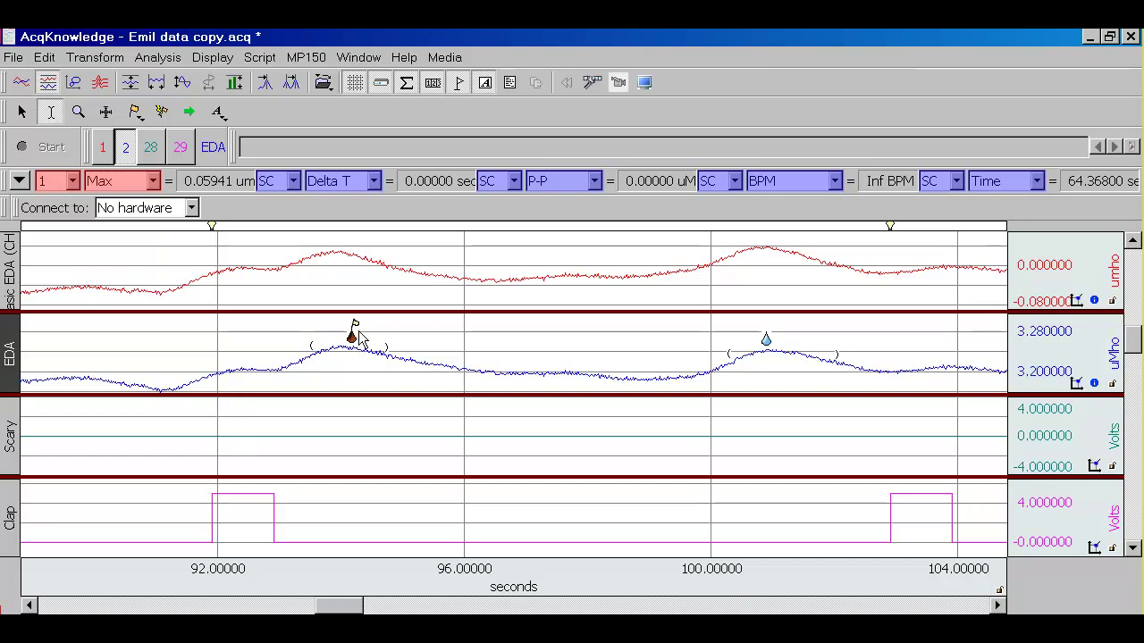
Measure a 1.6 s span from the 92 s Clap pulse, then place the cursor near 100.2 s
left_click(211, 511)
left_click_drag(211, 511, 312, 497)
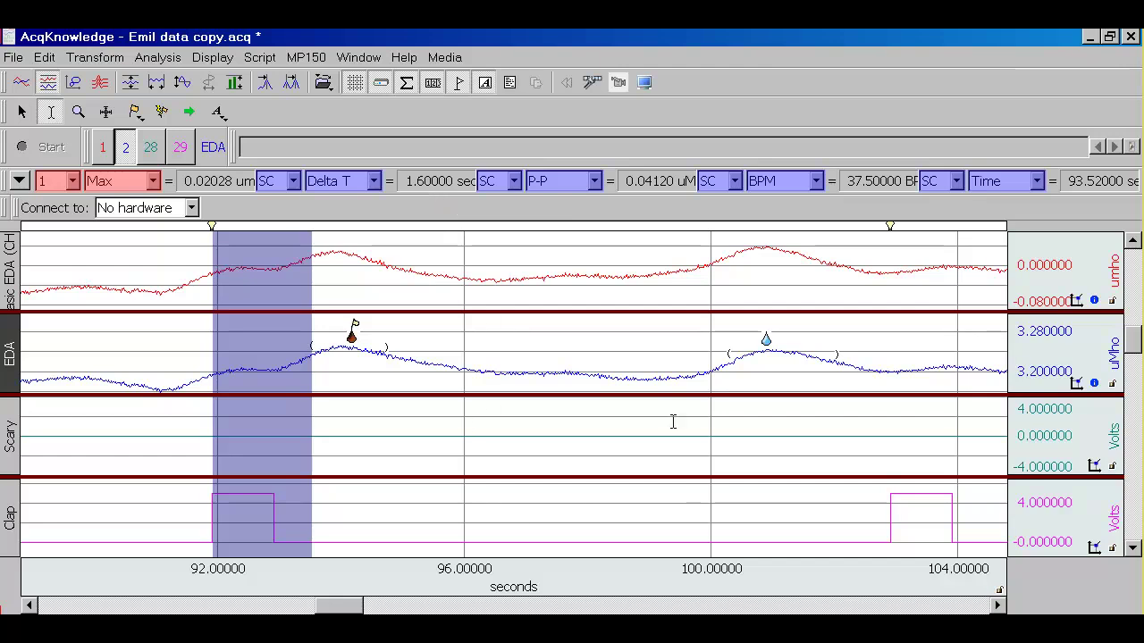
left_click(726, 361)
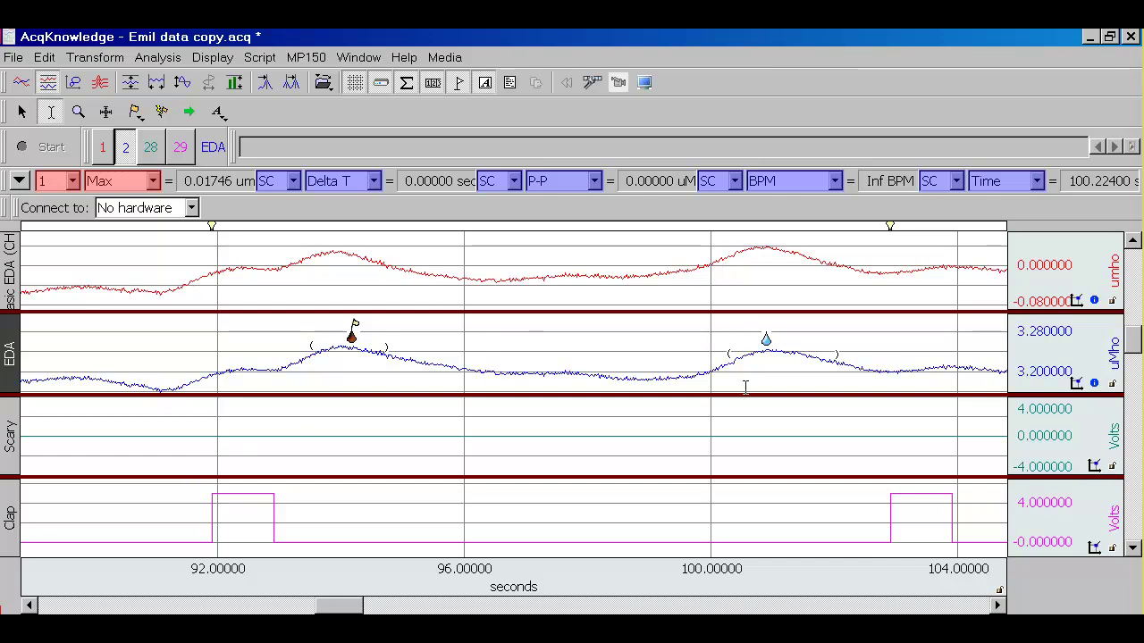
Step the chart forward, place the cursor near 105.6 s, and autoscale the waveforms
left_click(998, 606)
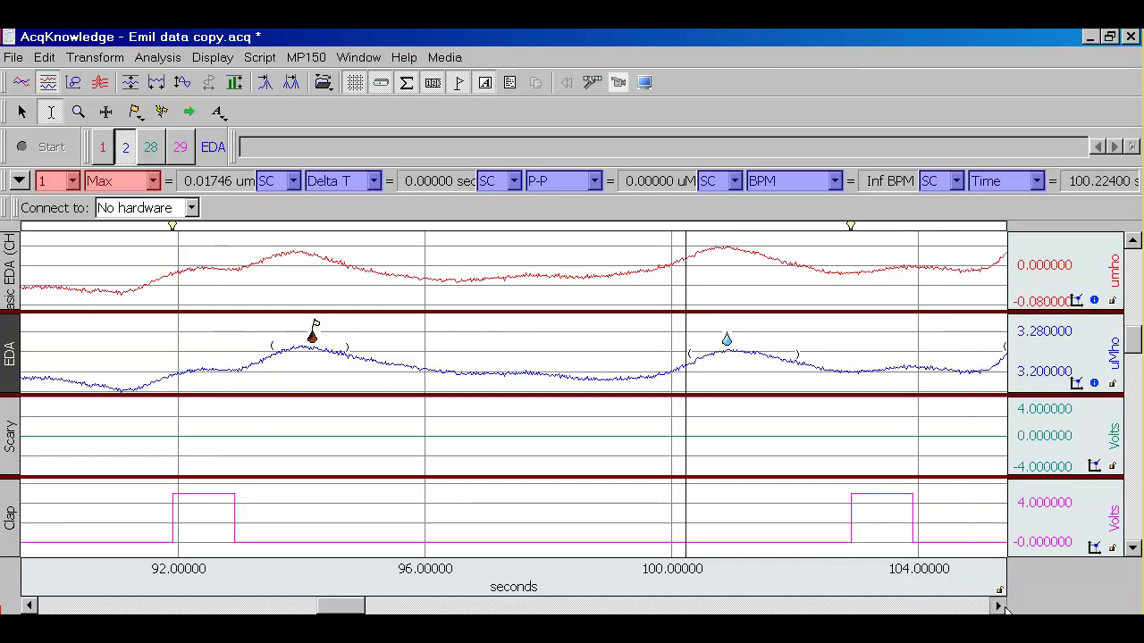
left_click(582, 357)
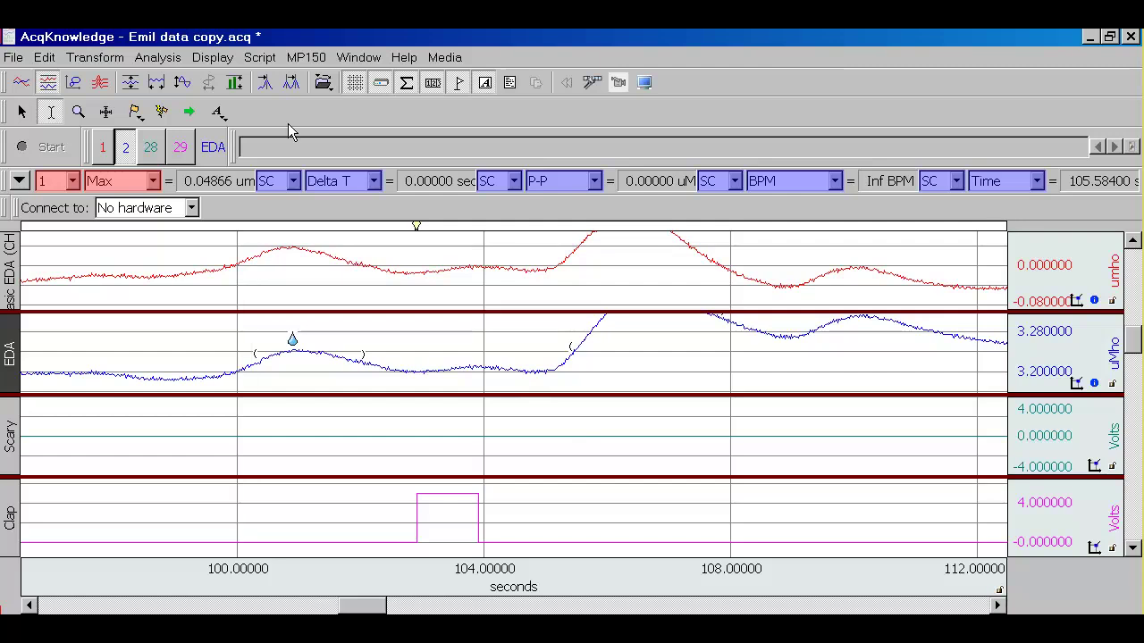
left_click(213, 57)
left_click(239, 79)
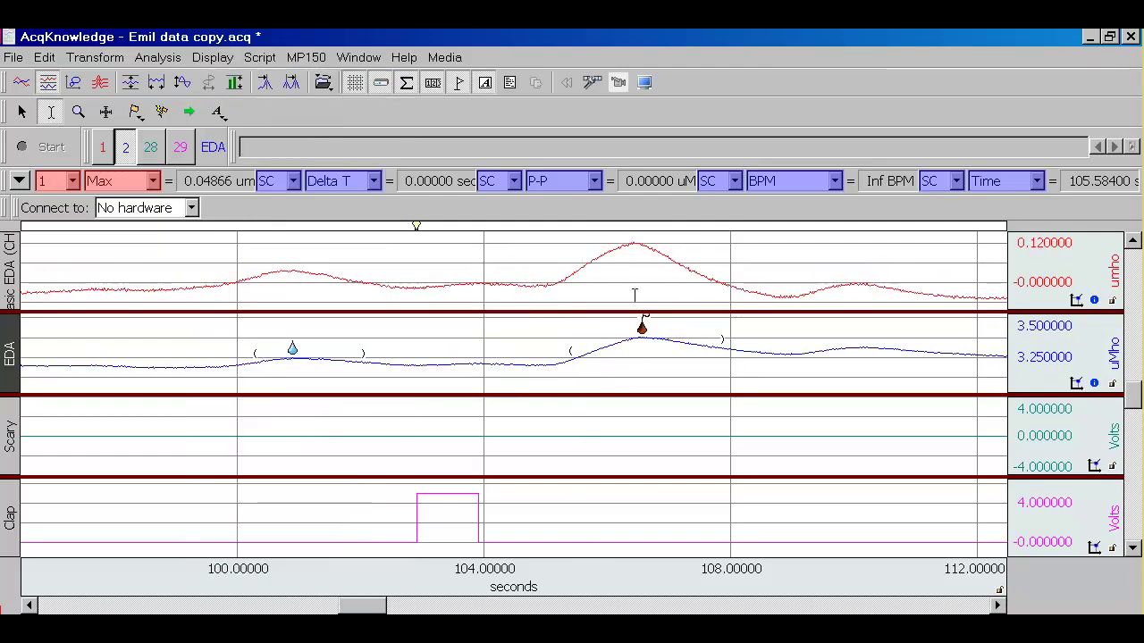
Step the chart forward to the 129–145 s span and autoscale all waveforms
left_click(998, 606)
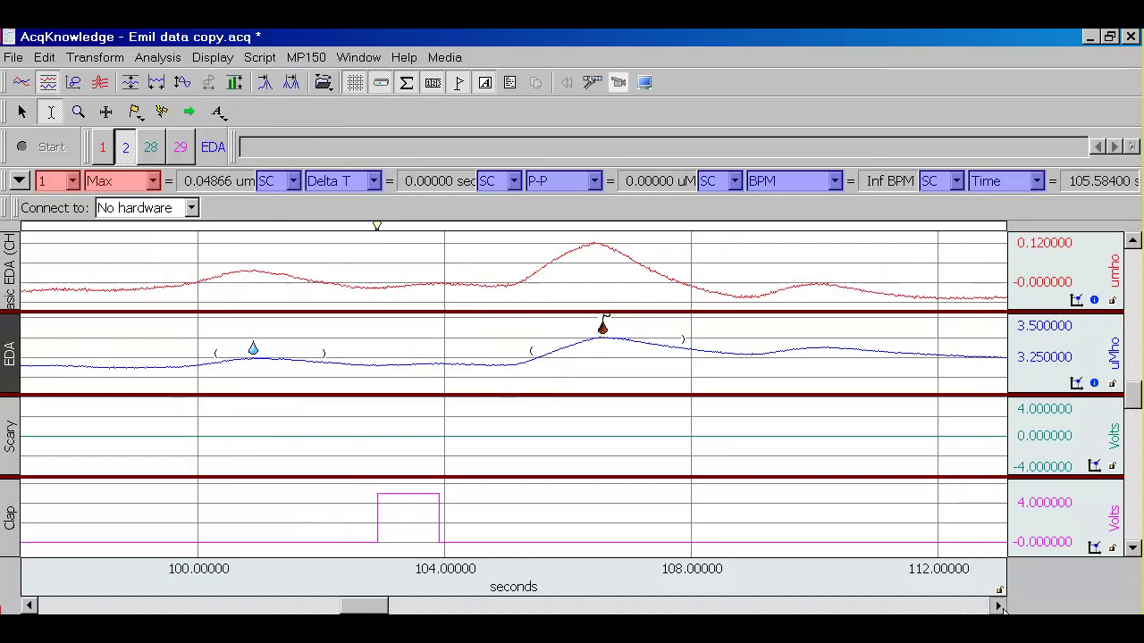
left_click(998, 606)
left_click(998, 606)
left_click(998, 606)
left_click(998, 606)
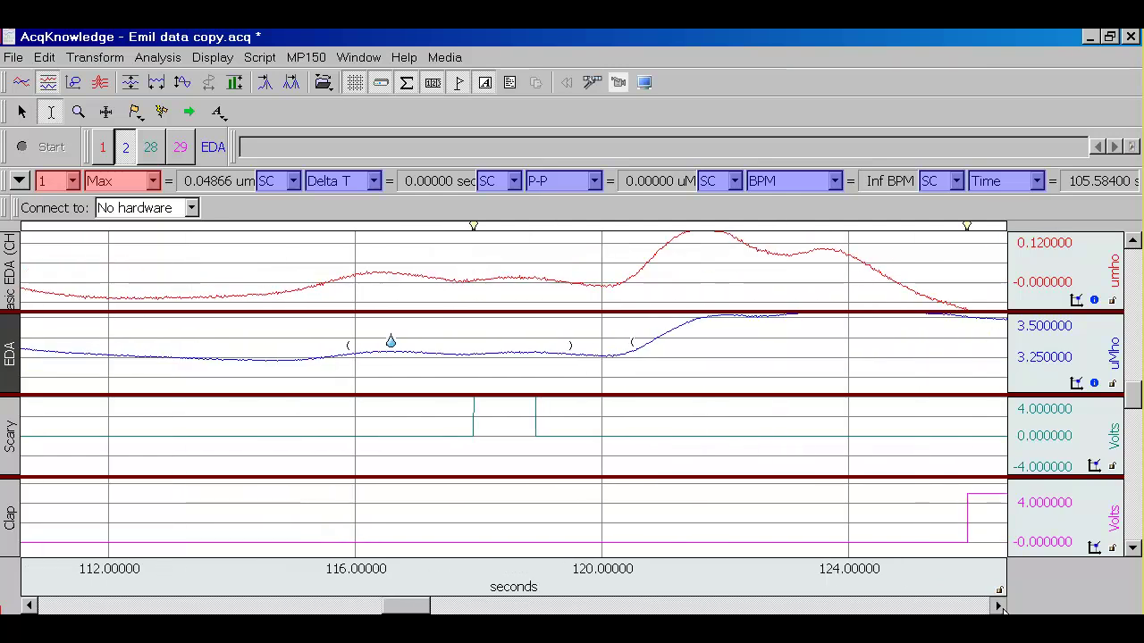
left_click(998, 606)
left_click(998, 606)
left_click(998, 606)
left_click(998, 606)
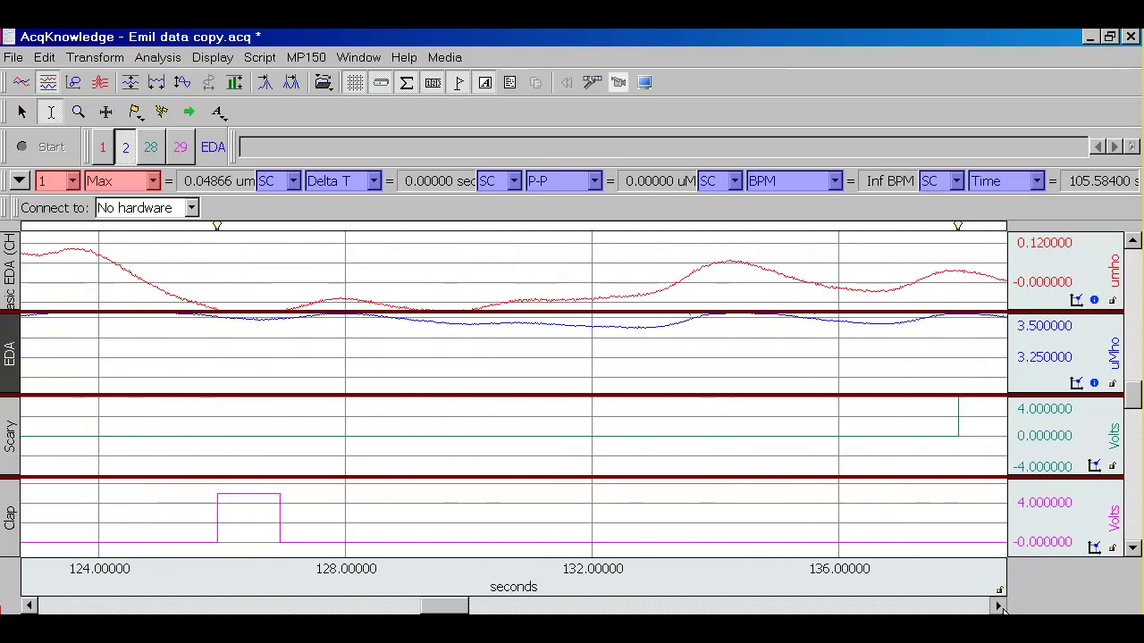
left_click(998, 606)
left_click(998, 606)
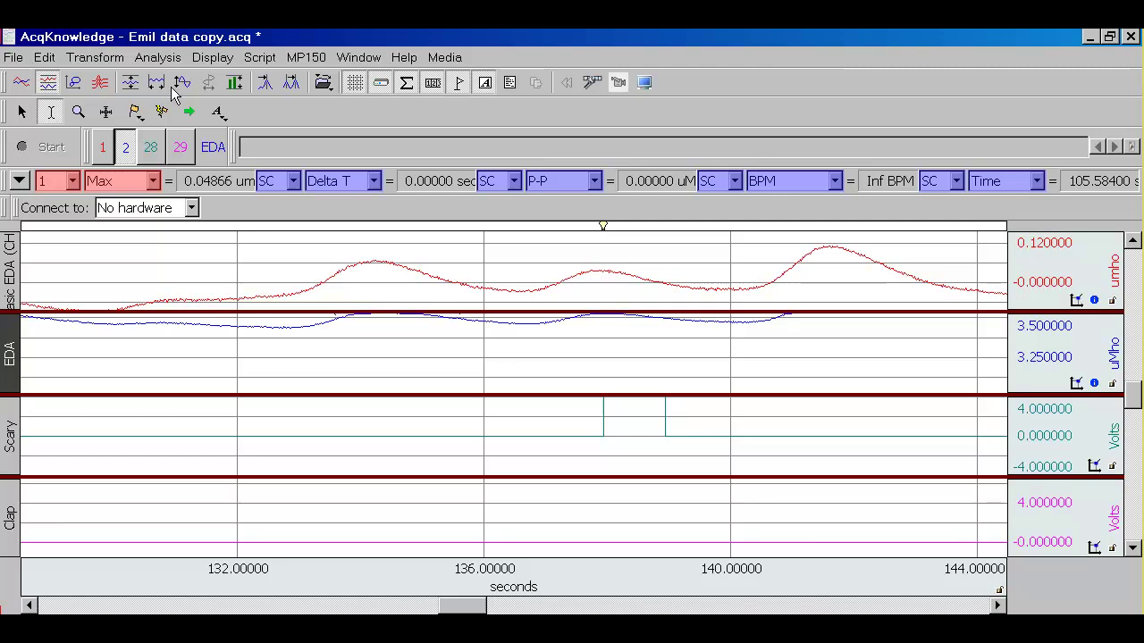
left_click(213, 57)
left_click(265, 99)
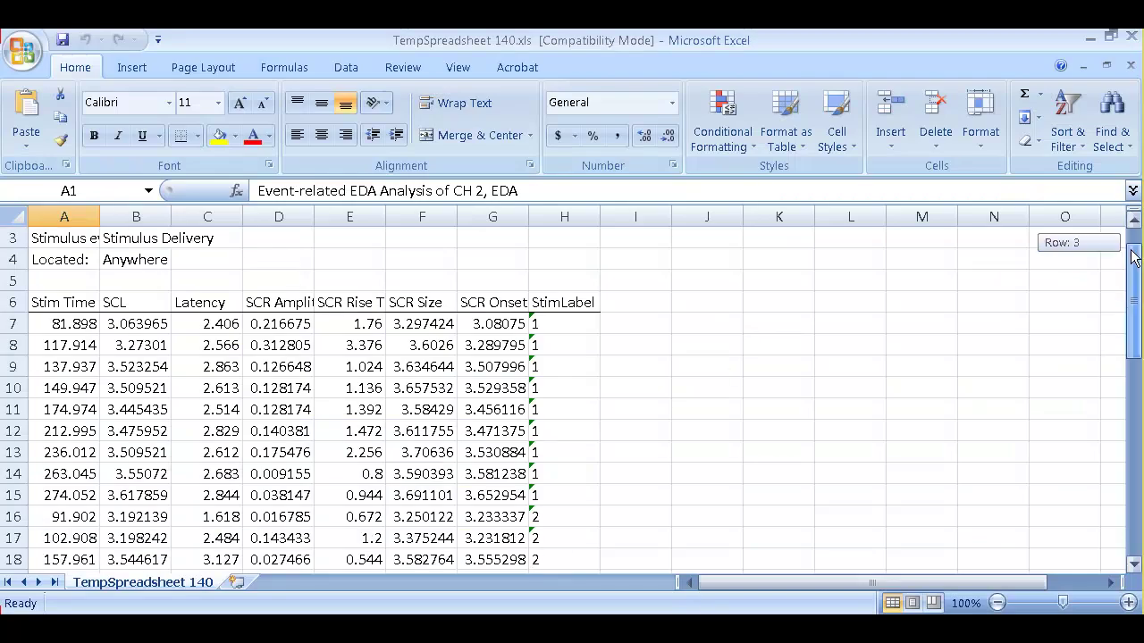
left_click_drag(1133, 257, 1133, 270)
left_click(286, 302)
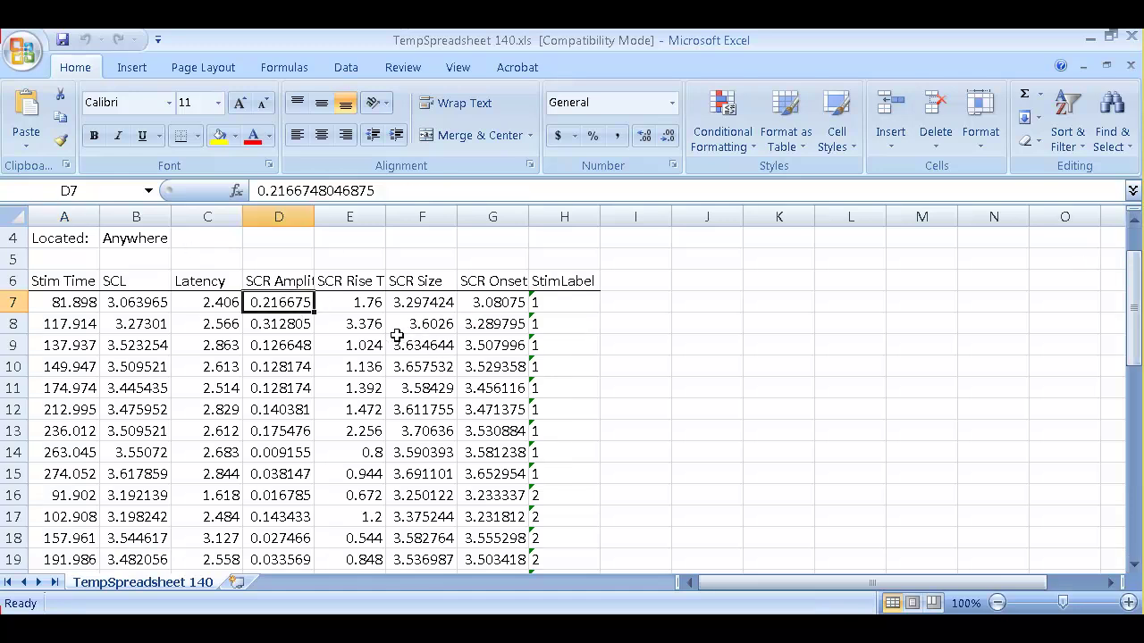
mouse_move(1134, 304)
left_mouse_down()
mouse_move(1135, 338)
mouse_move(1135, 304)
left_mouse_up()
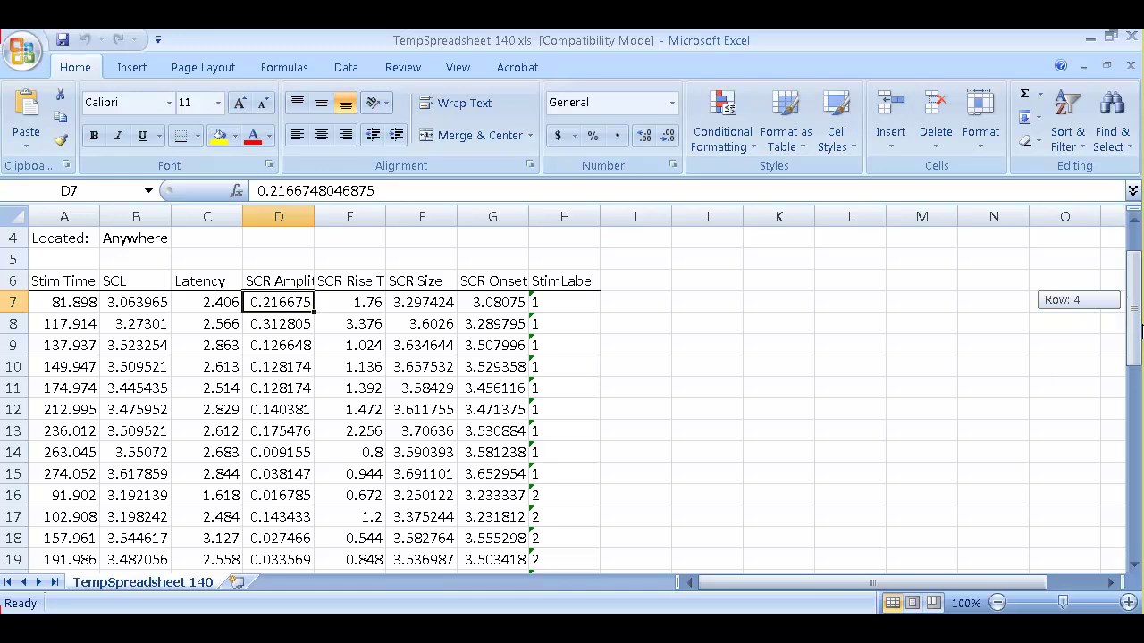
left_click(577, 303)
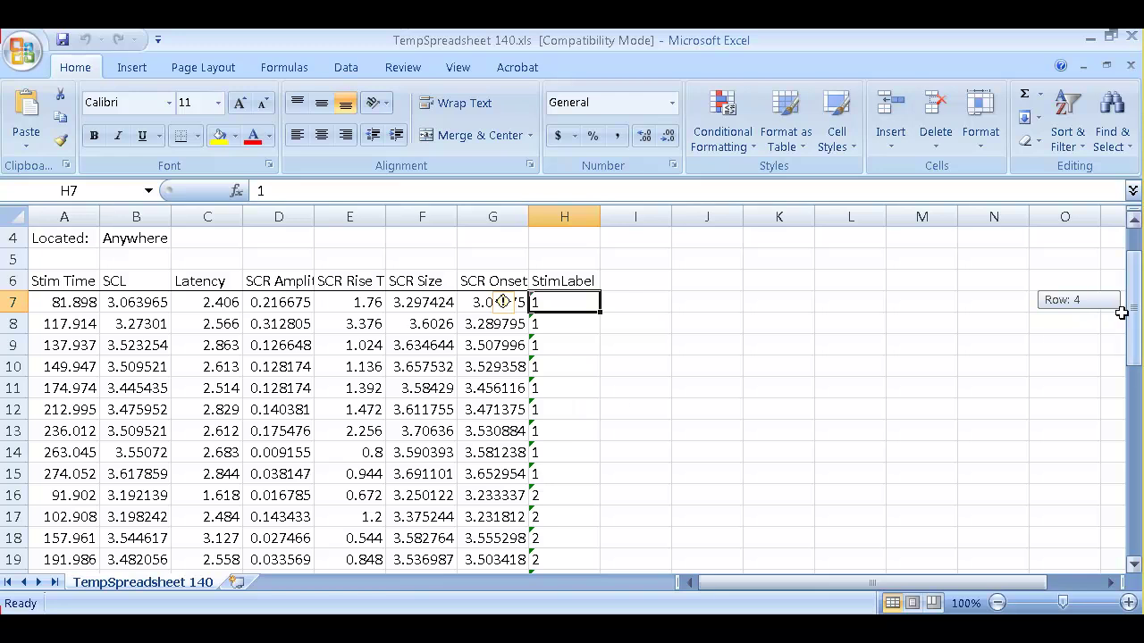
Scroll to the Unmatched Stimulus Event Summary, inspect labels in B27 and B28, then continue to row 30
left_click_drag(1133, 306, 1126, 408)
left_click(139, 433)
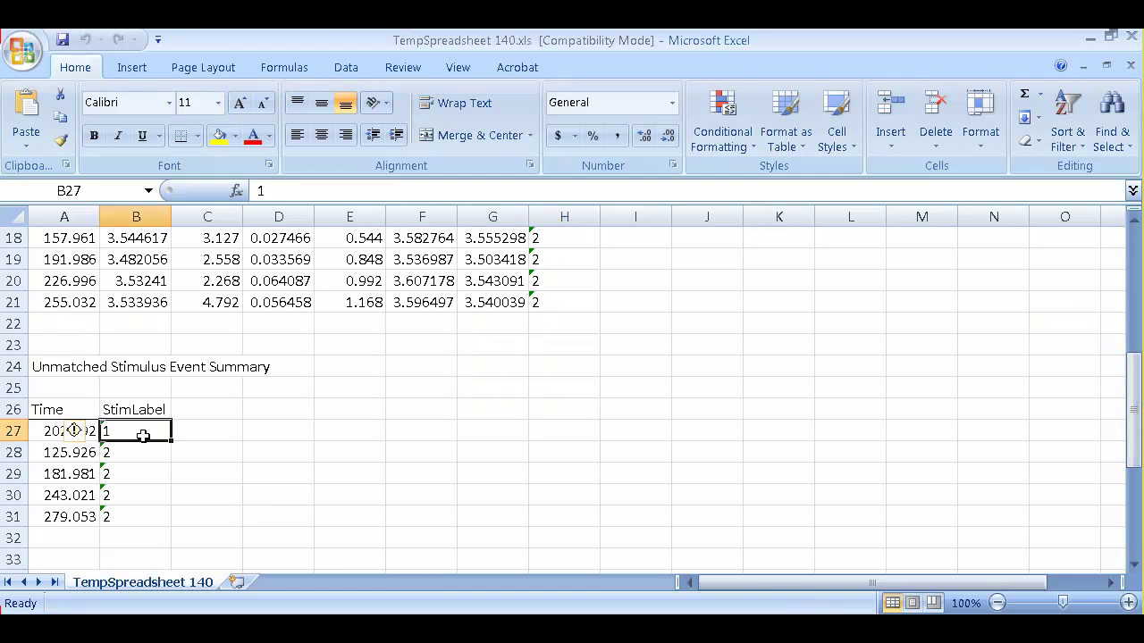
left_click(146, 455)
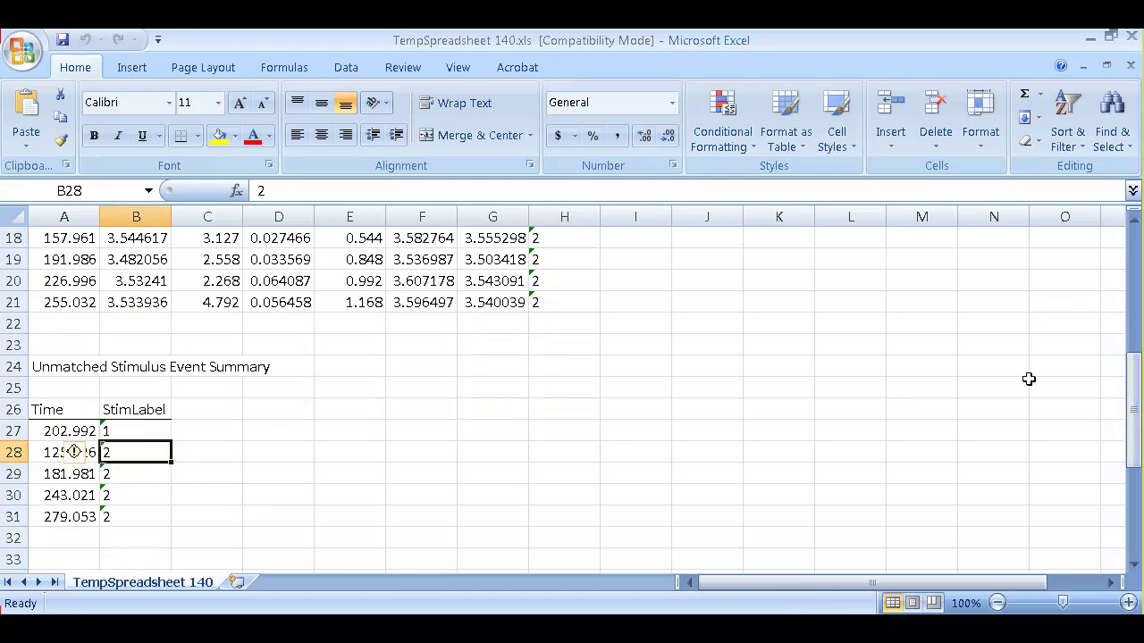
left_click_drag(1135, 397, 1133, 520)
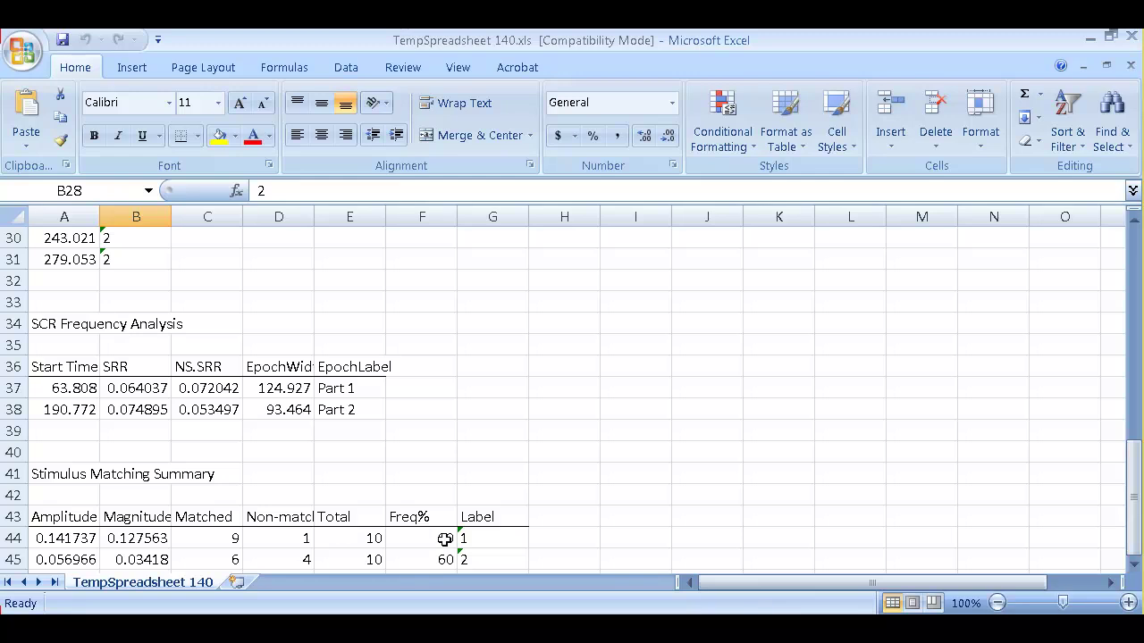
left_click(81, 540)
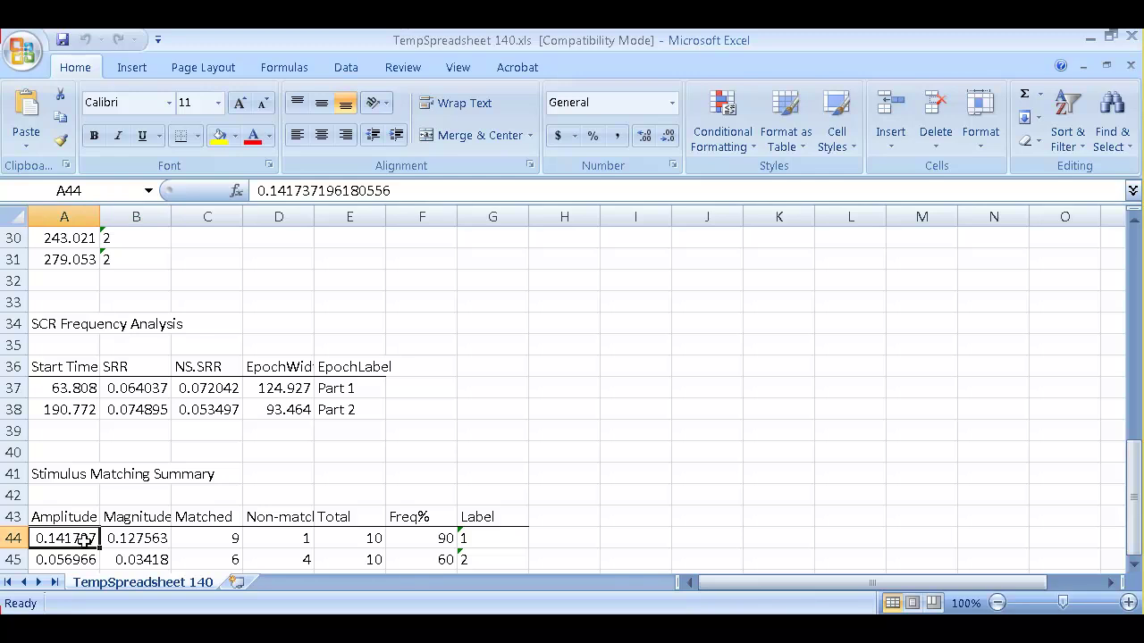
left_click(131, 540)
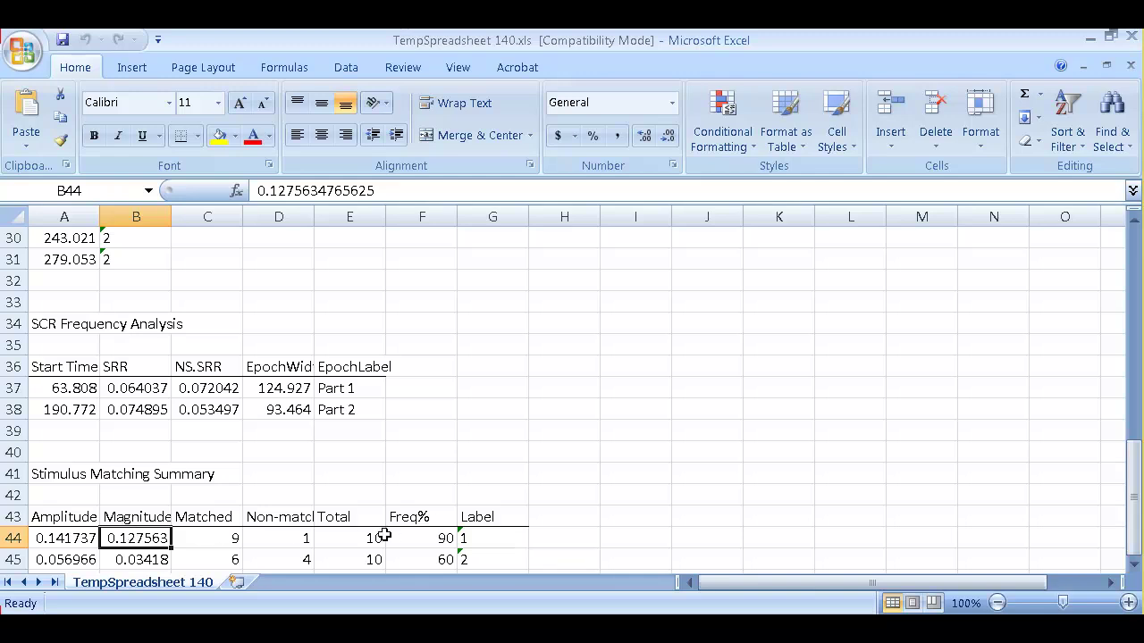
left_click(441, 537)
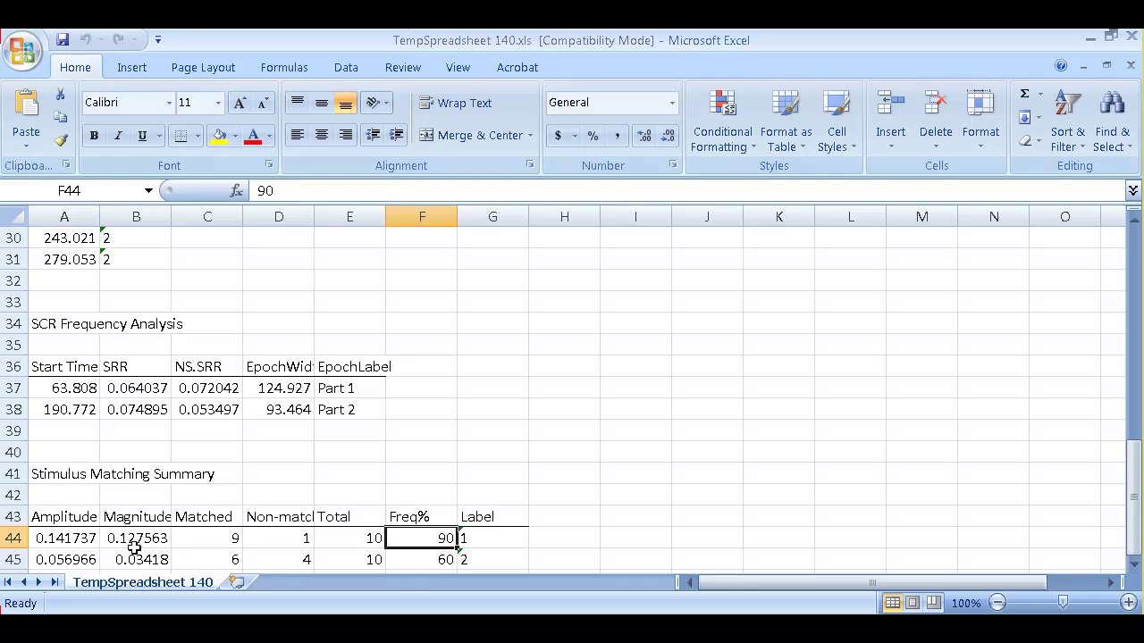
left_click(55, 391)
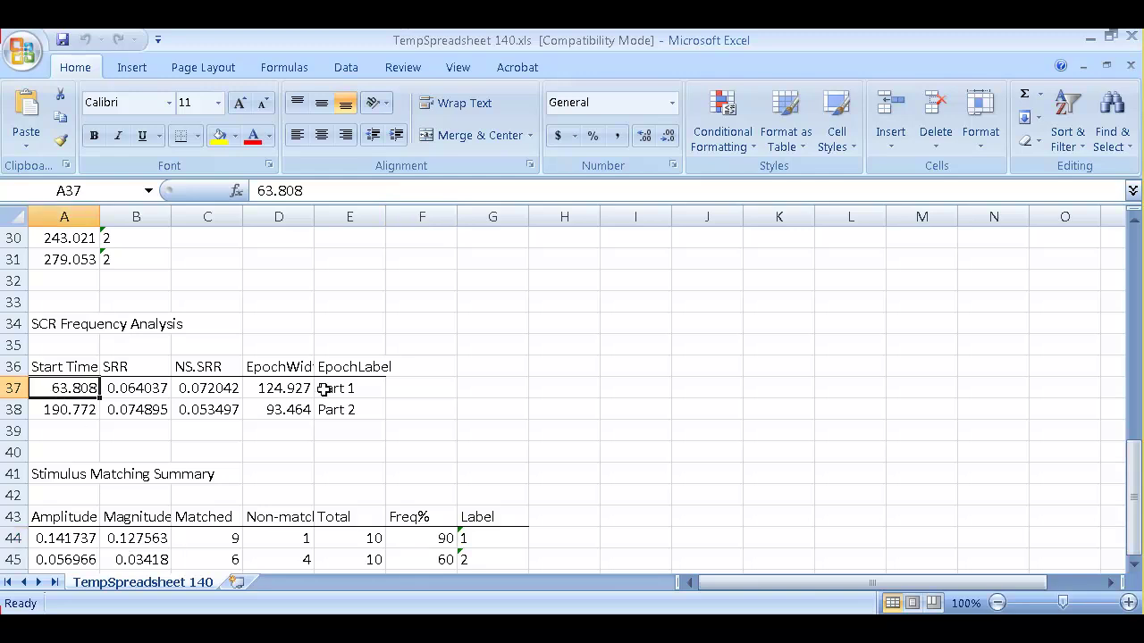
scroll(324, 391, "up", 1)
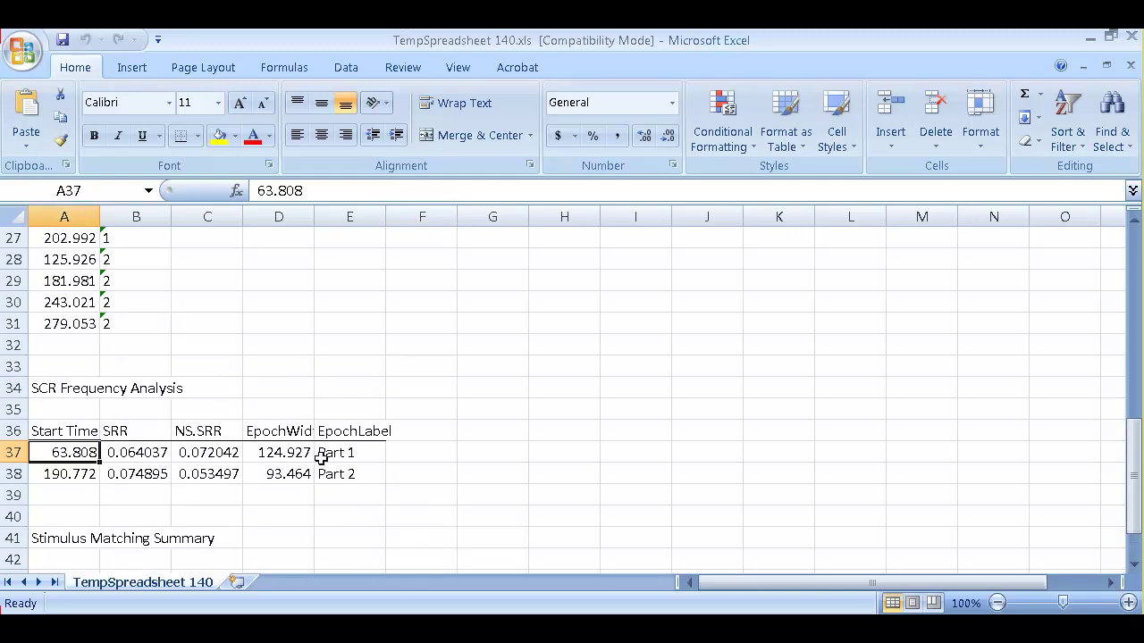